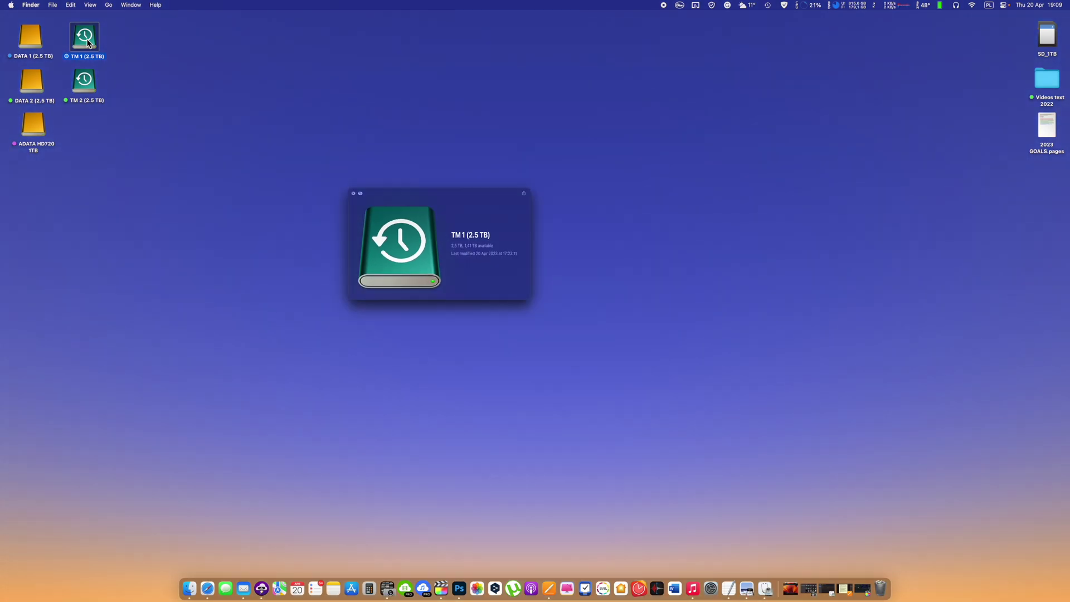
Quick Look the TM 2 (2.5 TB) drive to check its free space, then close the preview
click(82, 90)
key(space)
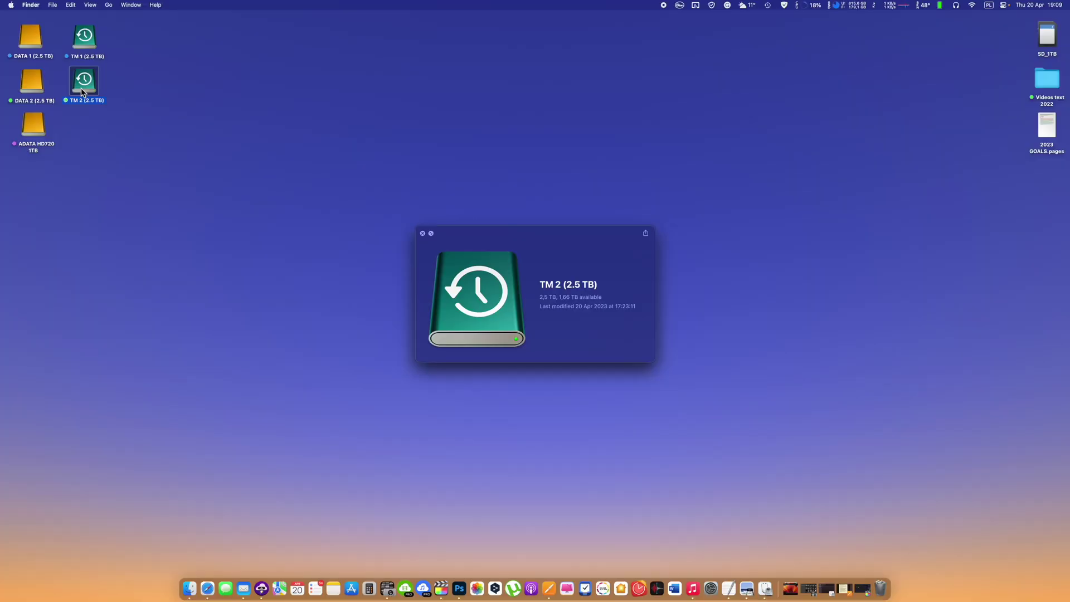
key(space)
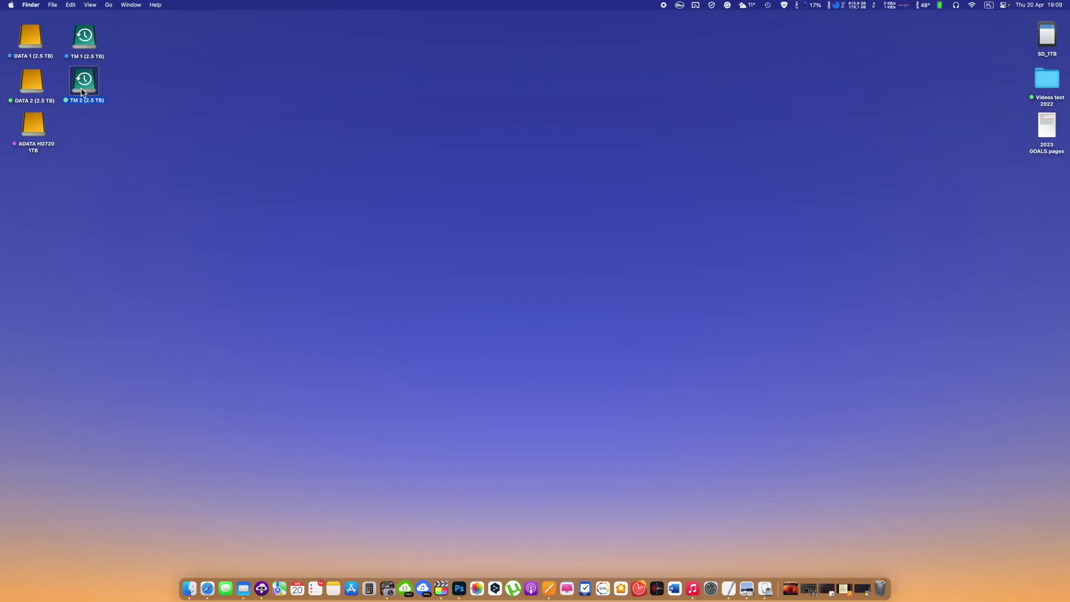
Deselect TM 2 and launch Time Machine from a Spotlight search for 'time'
click(581, 300)
key(super+space)
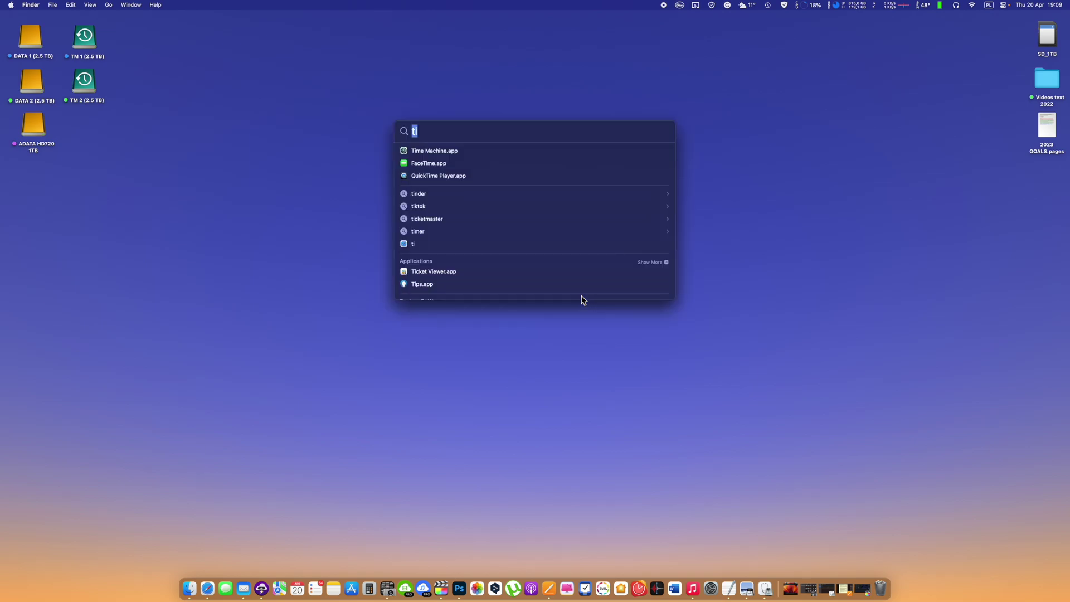
text(time)
key(Return)
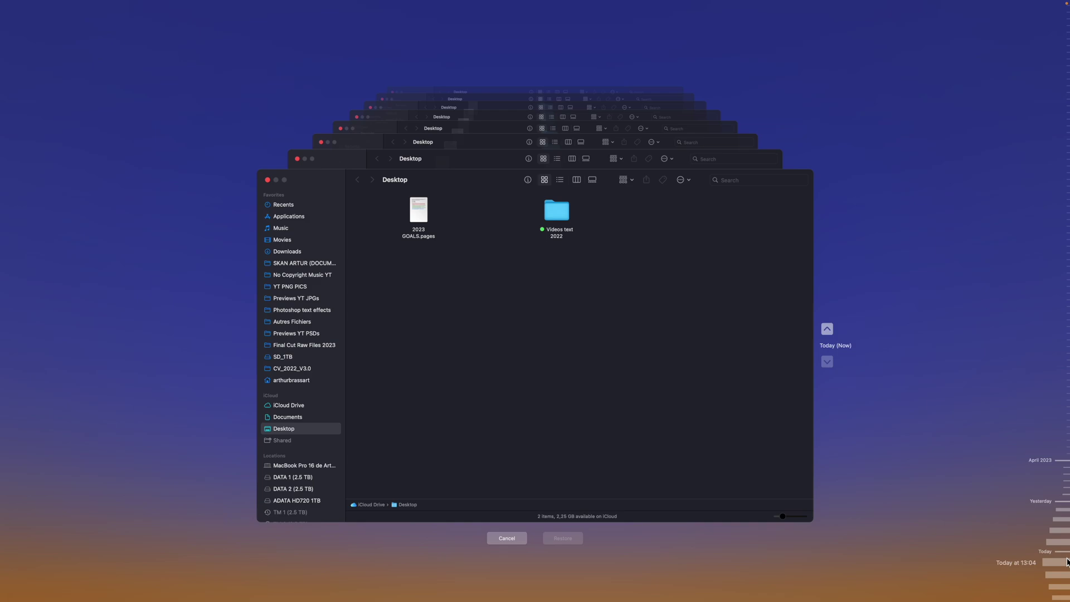
Select TOP SECRET in the Today 18:48 snapshot, then open Time Machine settings by searching 'tim'
click(1066, 569)
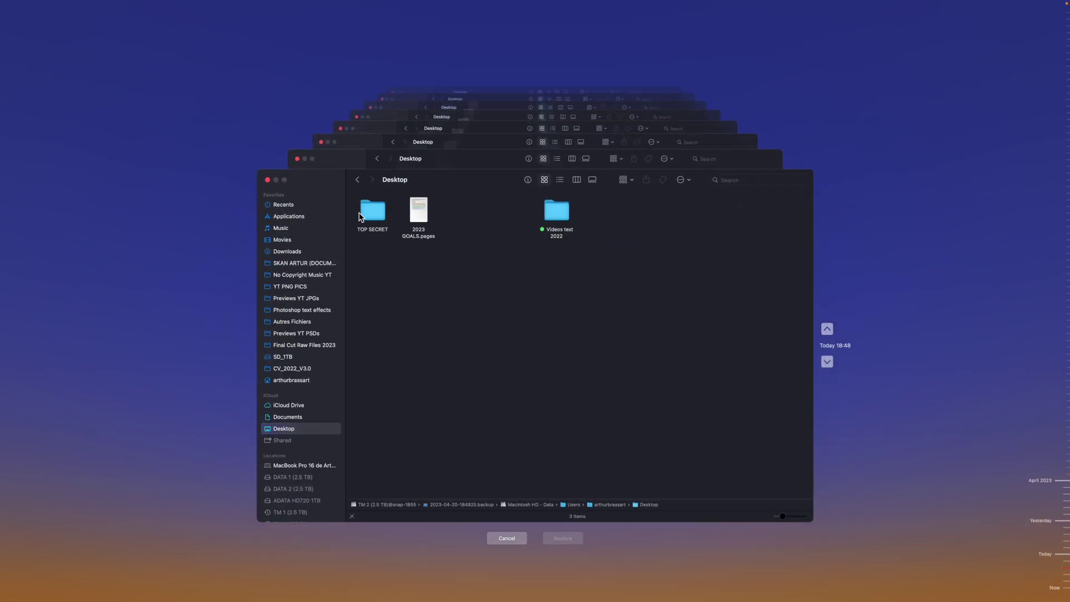
click(379, 211)
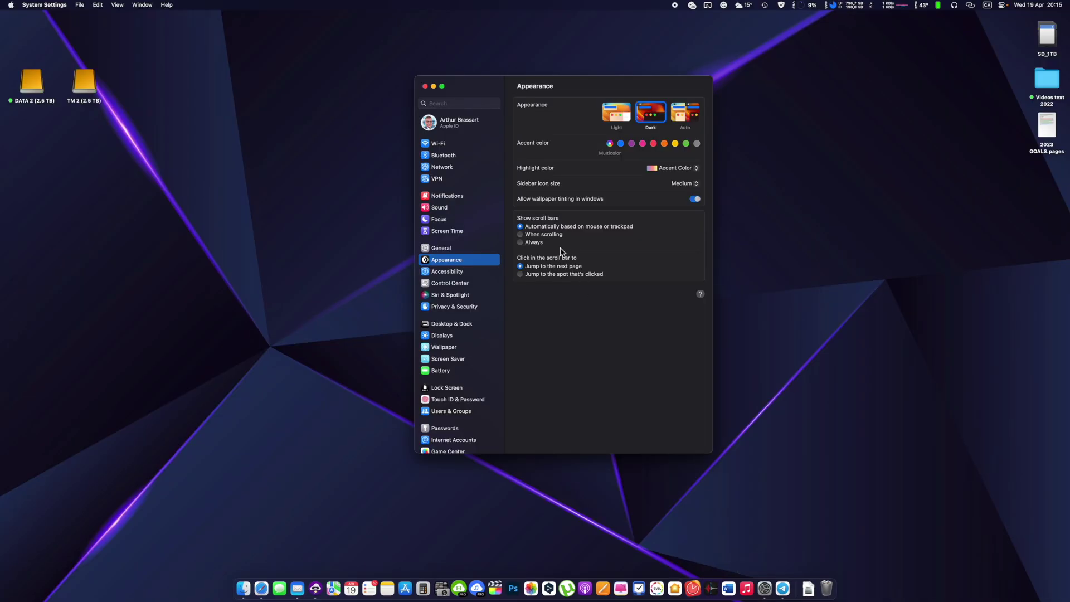
click(443, 104)
text(t)
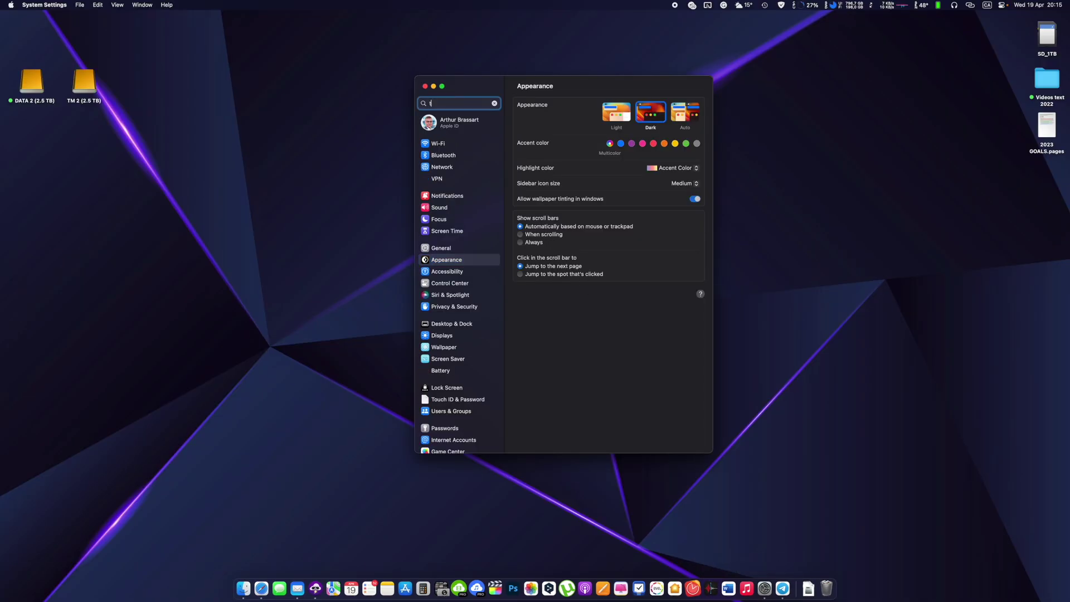
text(ime)
click(441, 119)
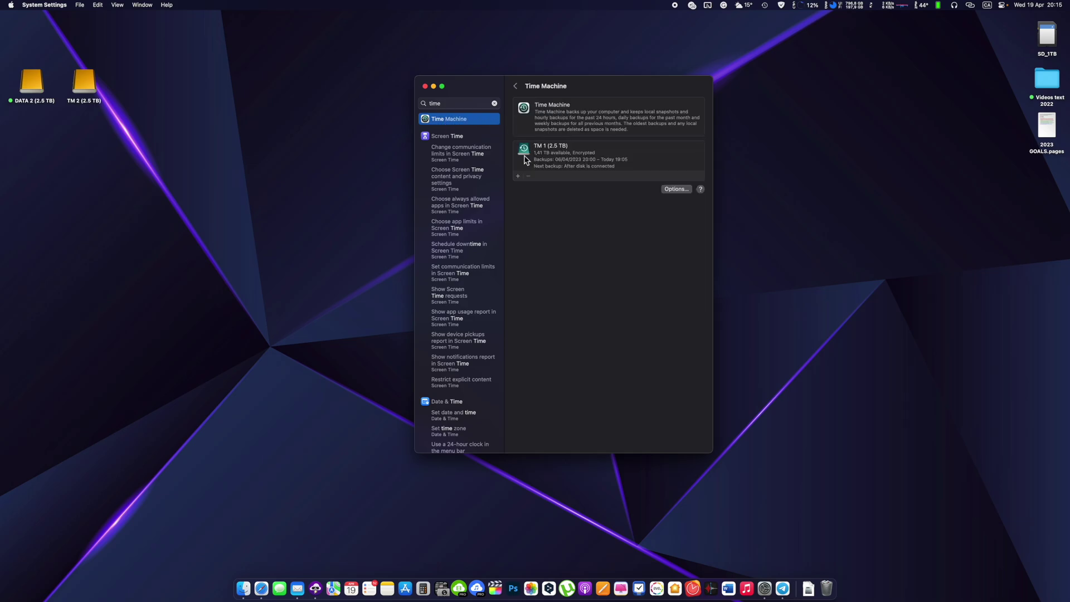
Add TM 2 (2.5 TB) as a backup disk with Encrypt Backup on and a password
click(519, 178)
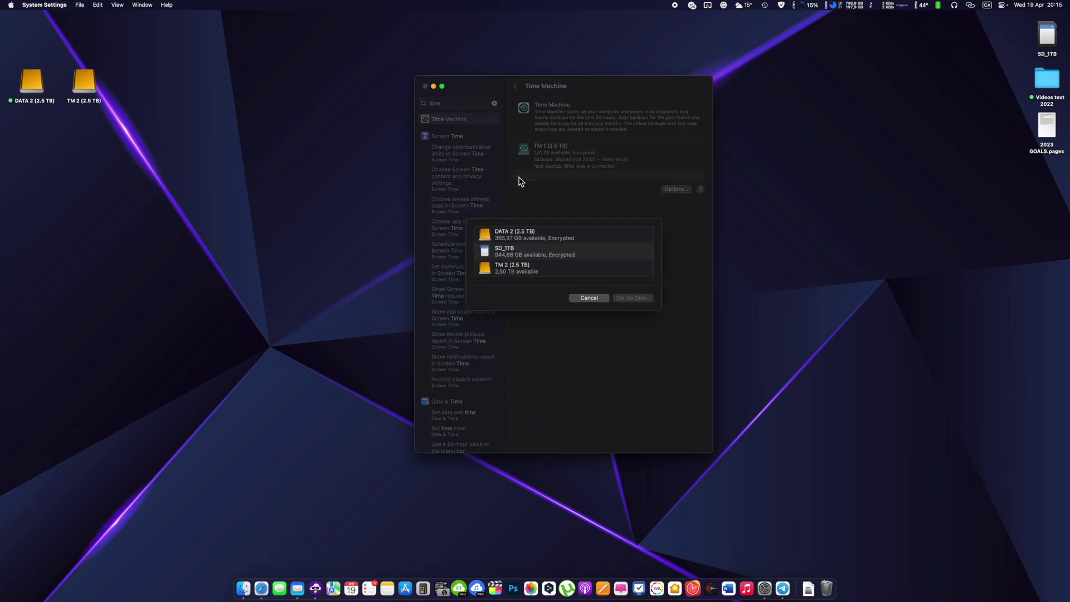
click(543, 240)
click(546, 270)
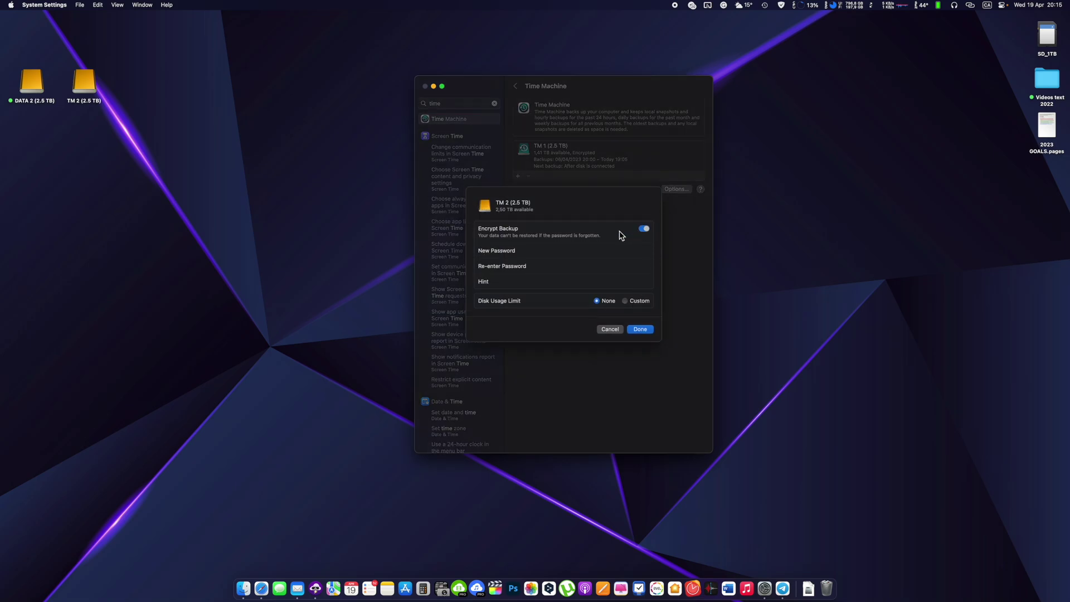
click(645, 229)
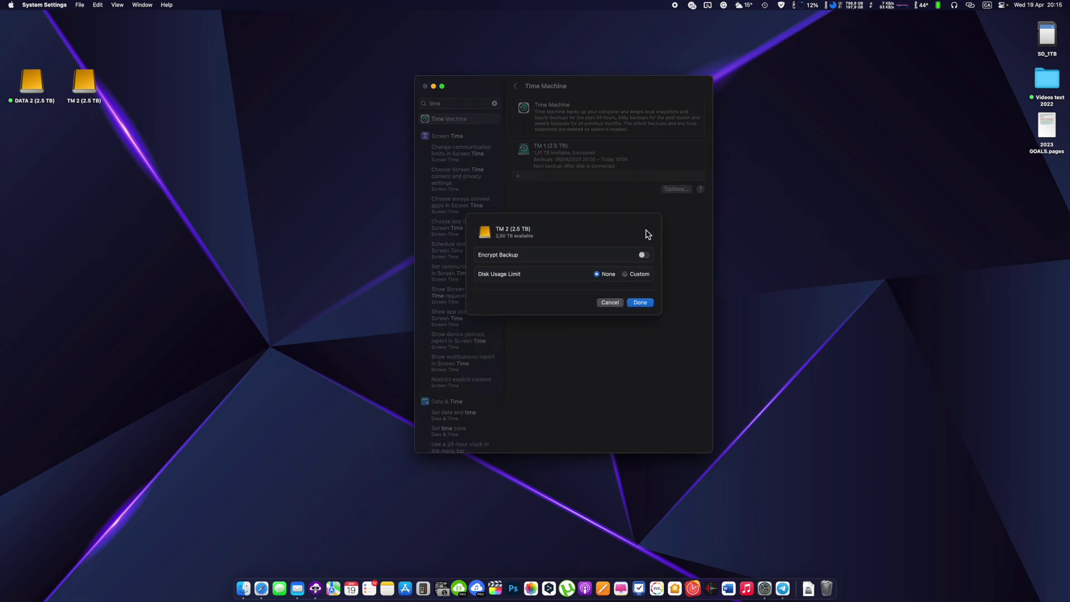
click(644, 255)
click(633, 253)
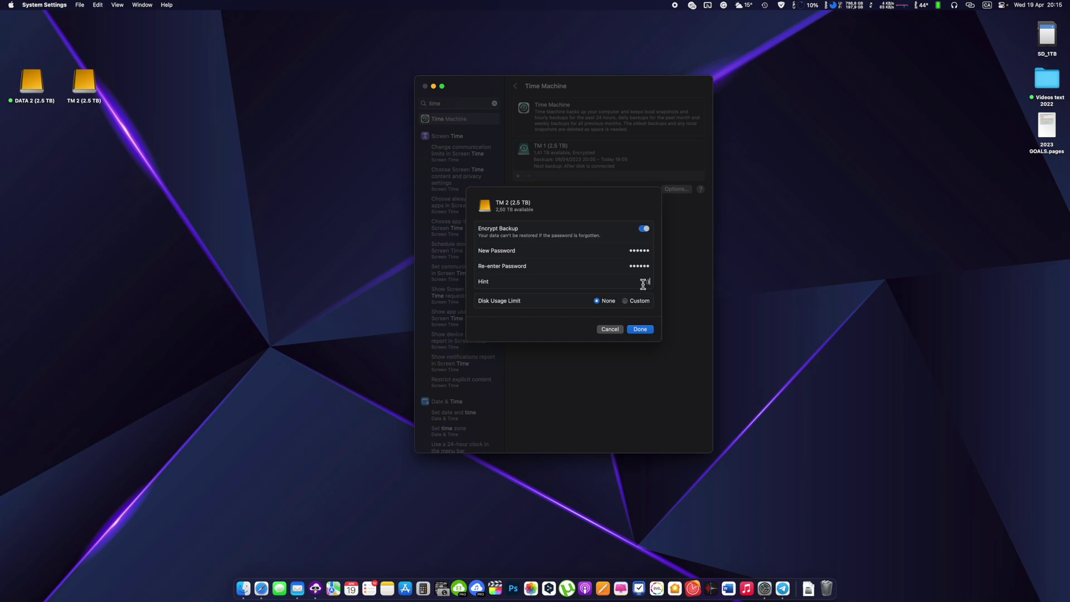
click(642, 330)
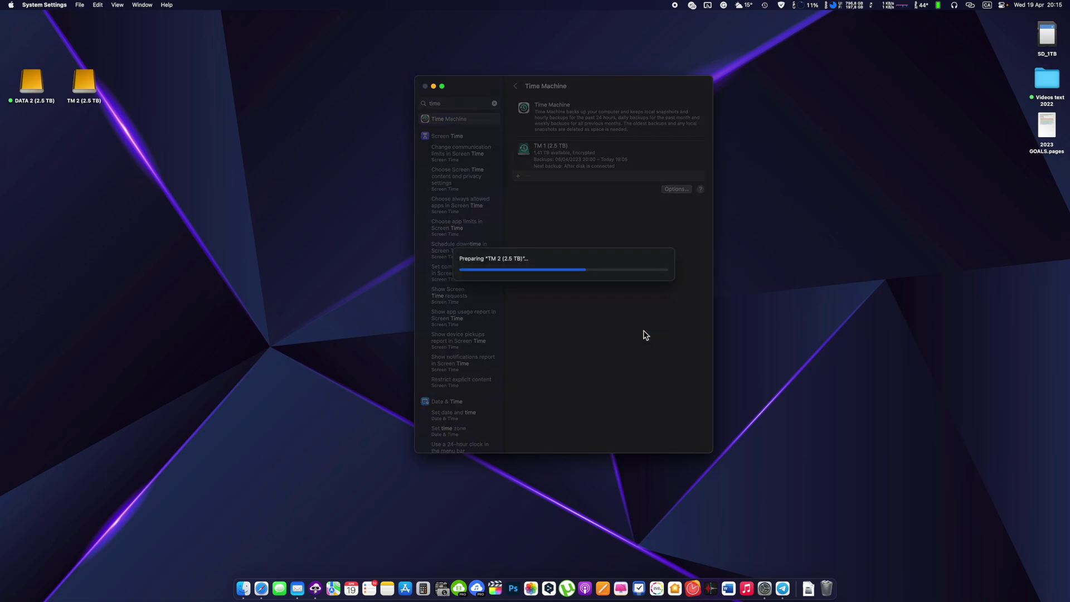
Check the running backup's progress in the Time Machine menu-bar status
drag(1041, 215, 88, 88)
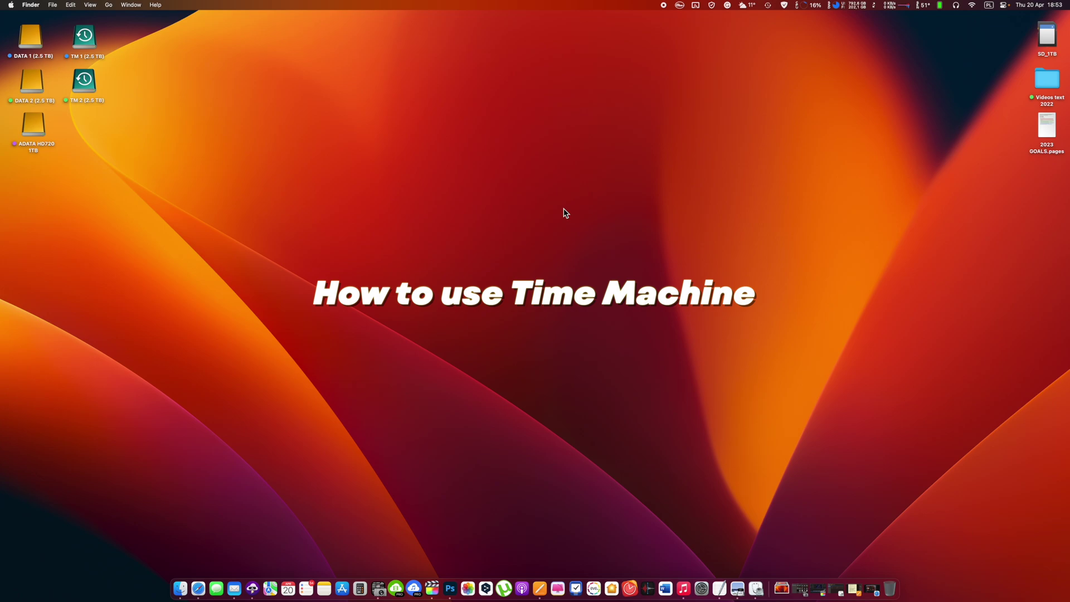
click(769, 5)
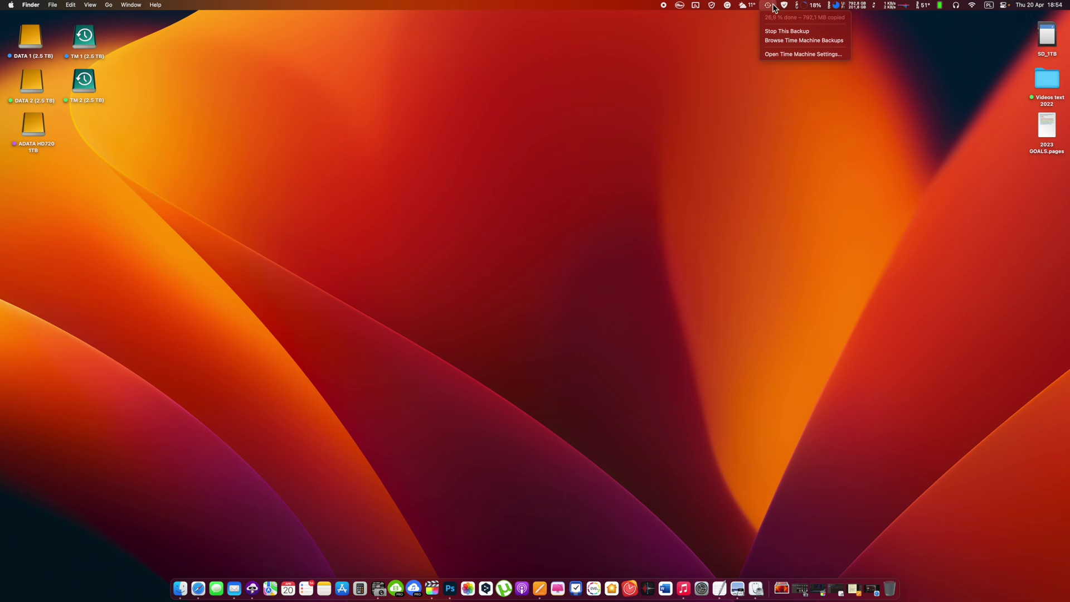
click(726, 160)
Launch Time Machine from the Autre folder in Launchpad
key(F4)
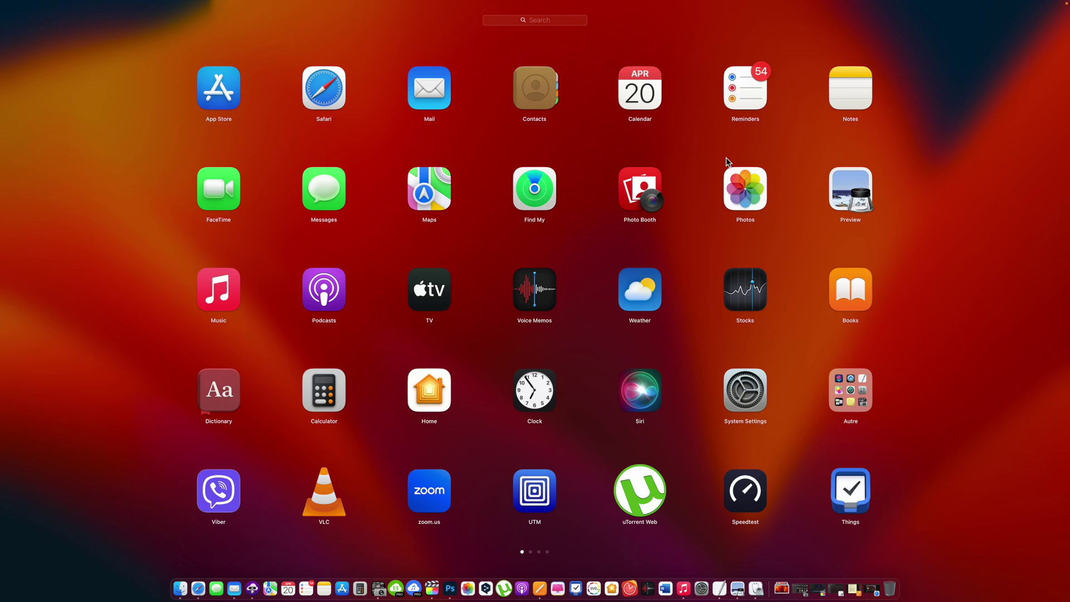
click(861, 396)
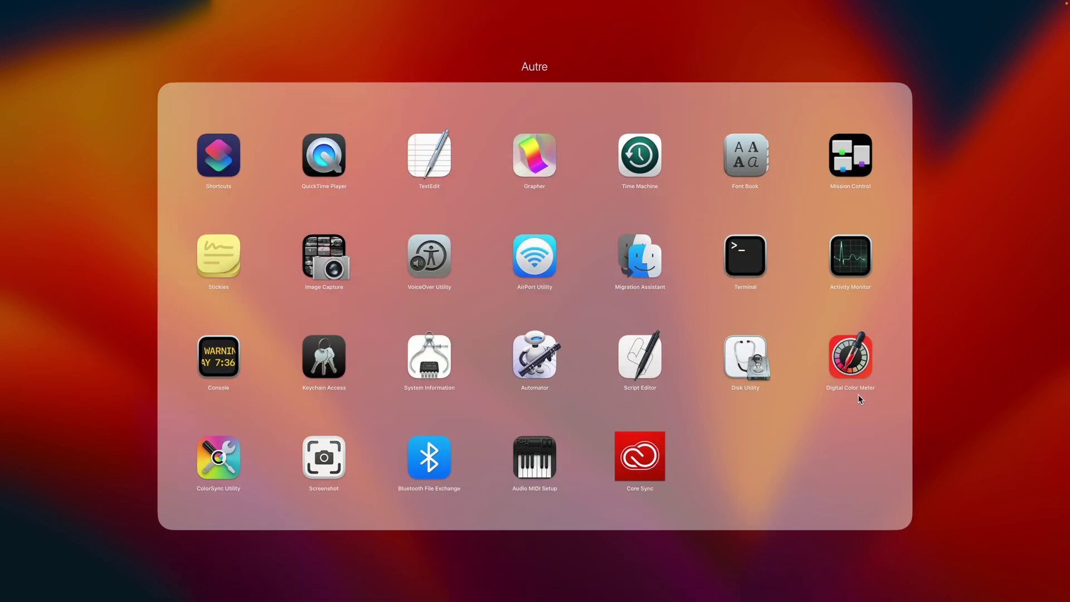
click(649, 158)
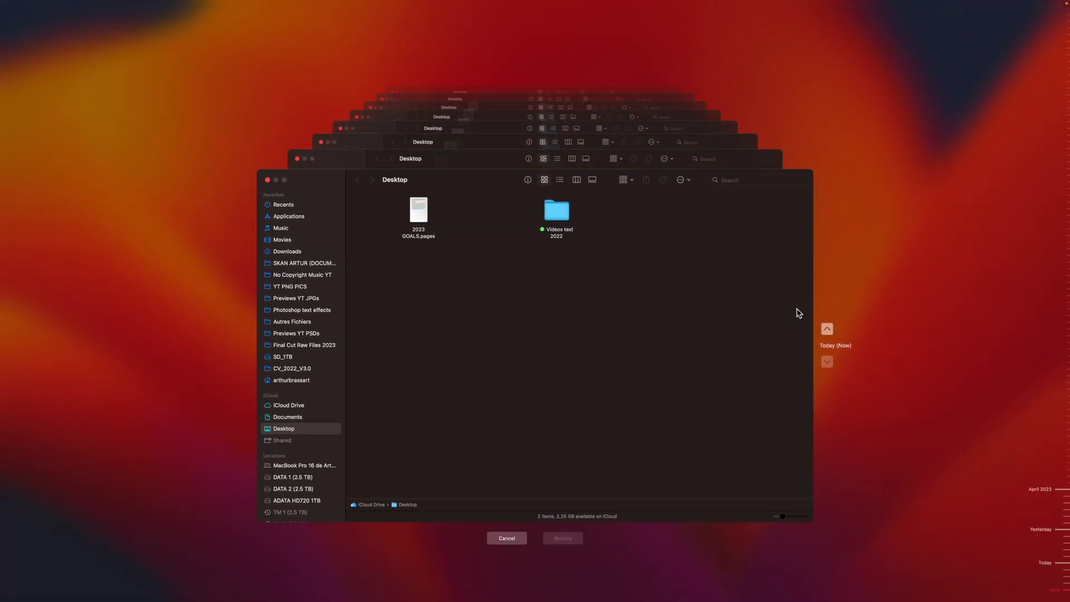
In the Today 18:52 snapshot, preview SECRET INFORMATION.txt and restore the TOP SECRET folder
click(827, 330)
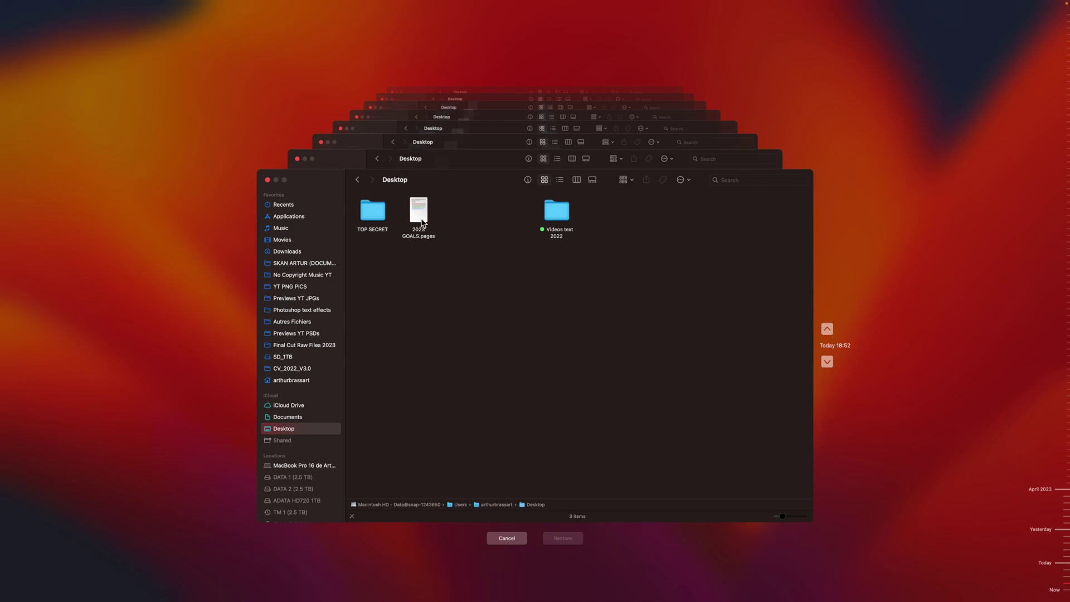
double_click(374, 212)
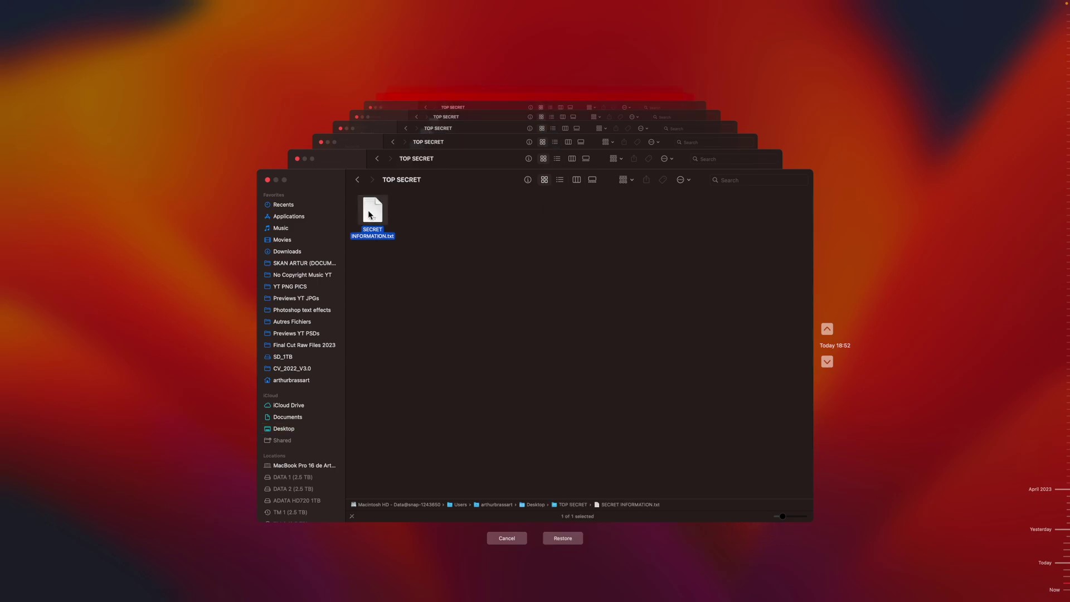
key(space)
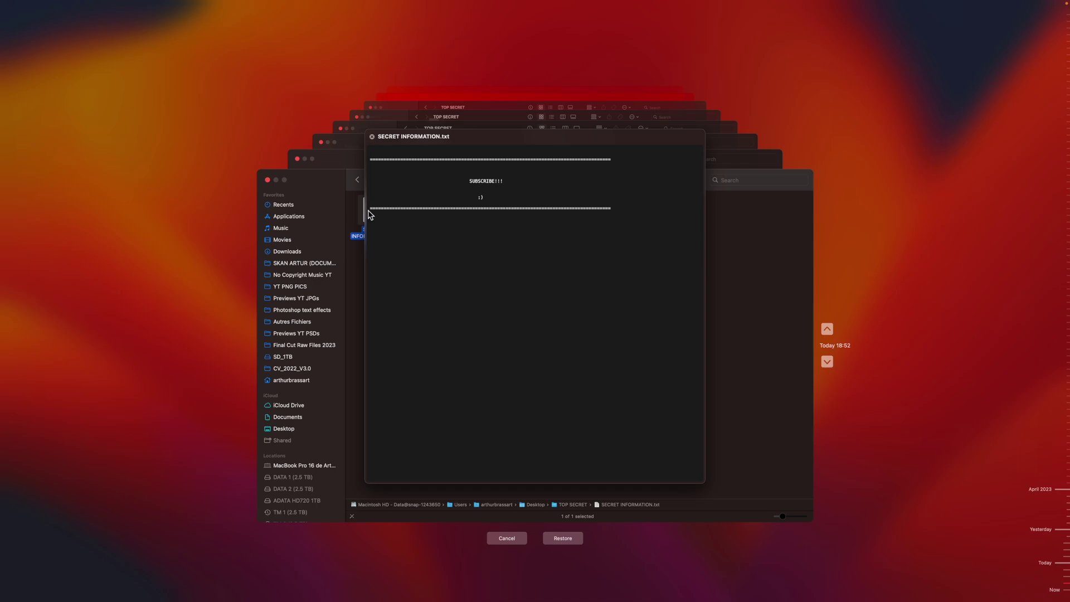
key(space)
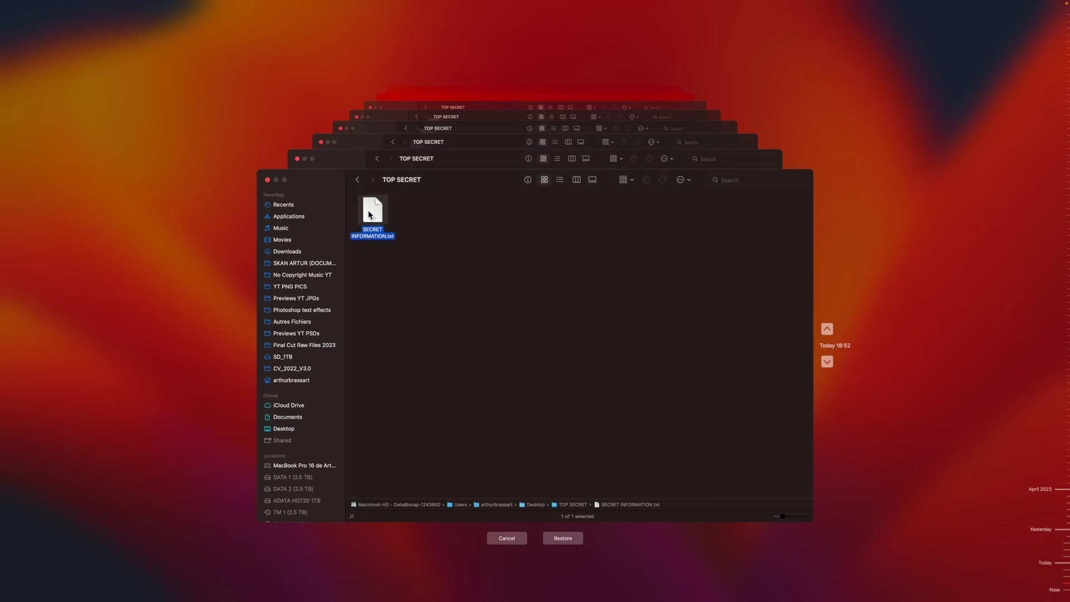
click(358, 180)
right_click(373, 211)
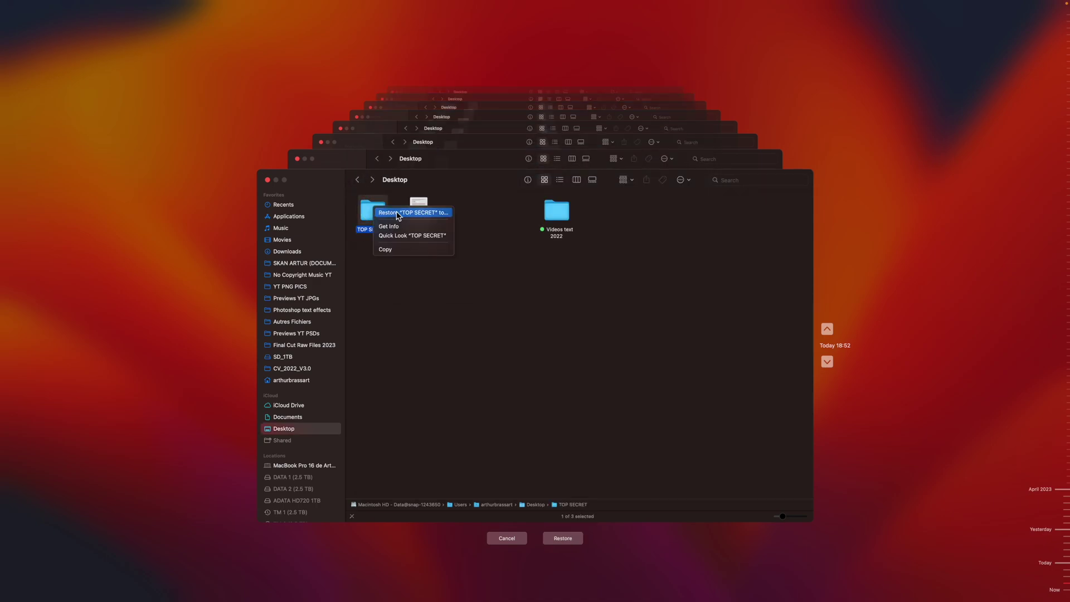
click(399, 212)
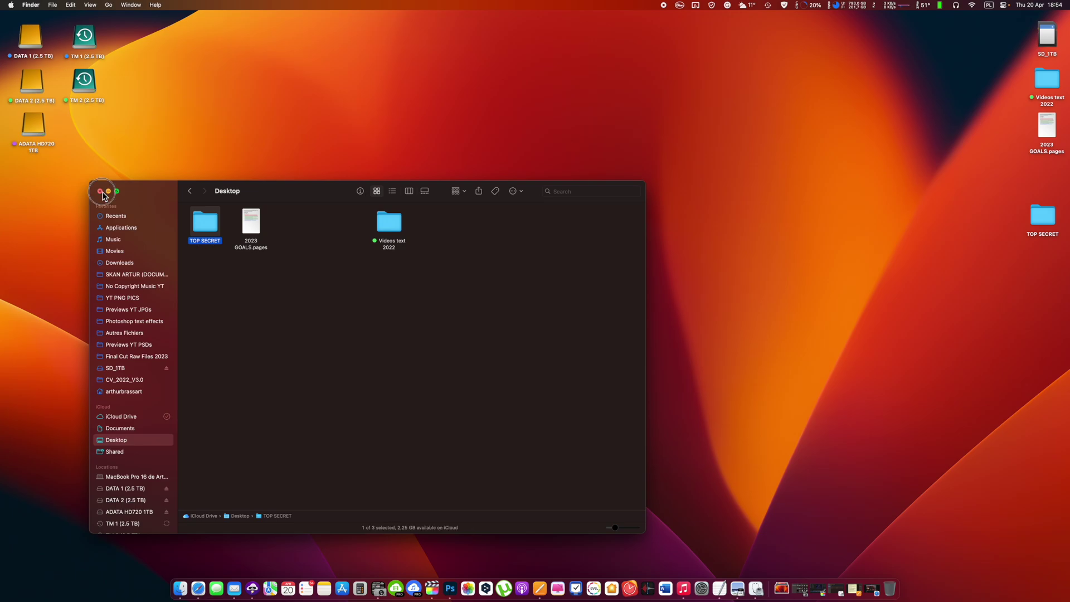
Open the restored TOP SECRET folder's SECRET INFORMATION.txt in TextEdit to verify it, then close it
click(100, 191)
double_click(1042, 217)
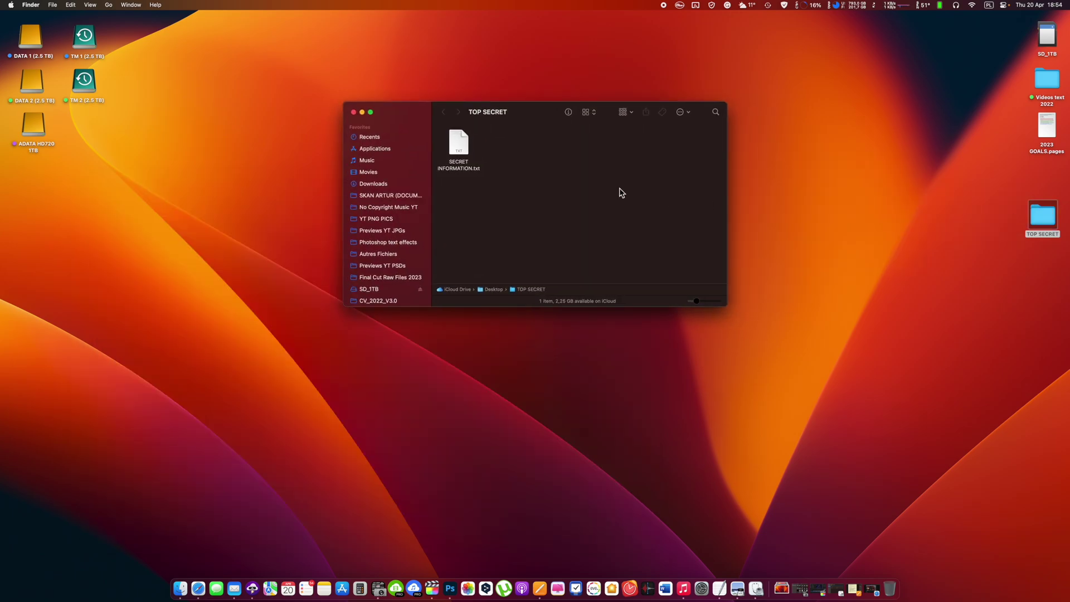
click(454, 141)
double_click(453, 141)
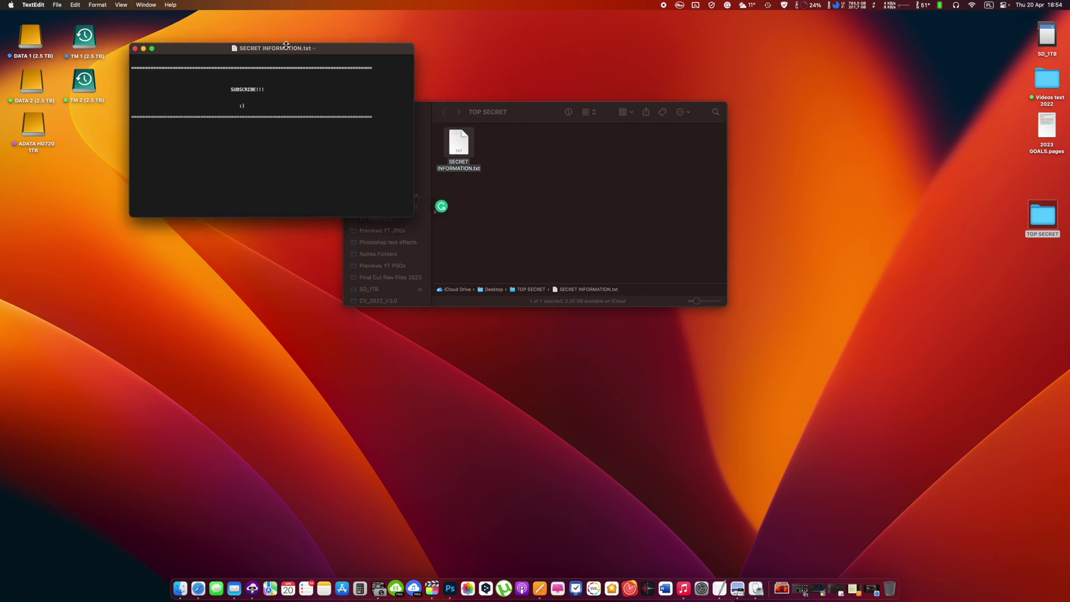
drag(303, 53, 600, 179)
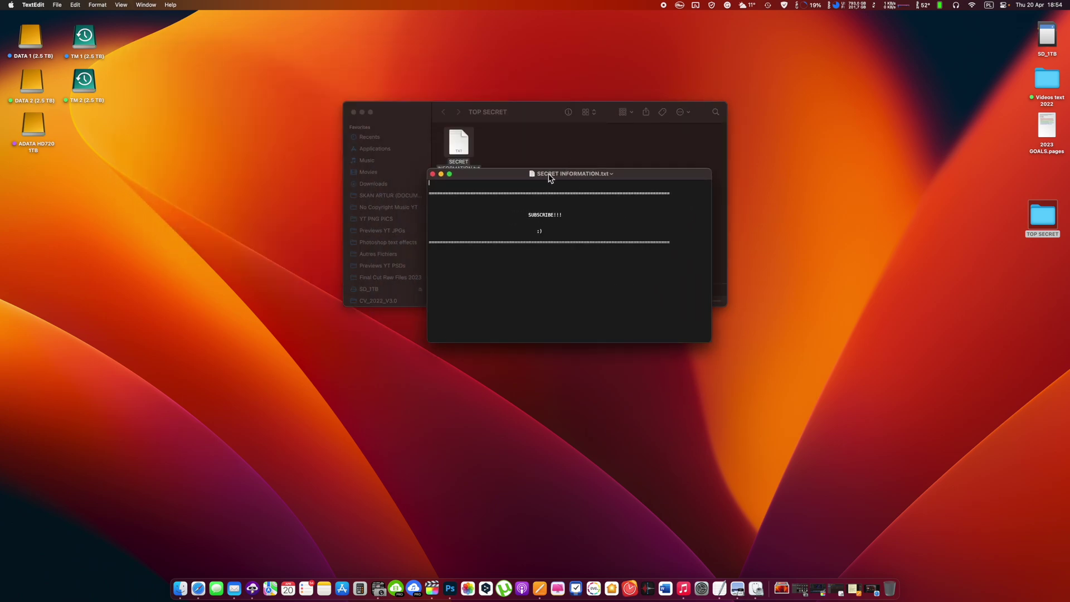
click(433, 175)
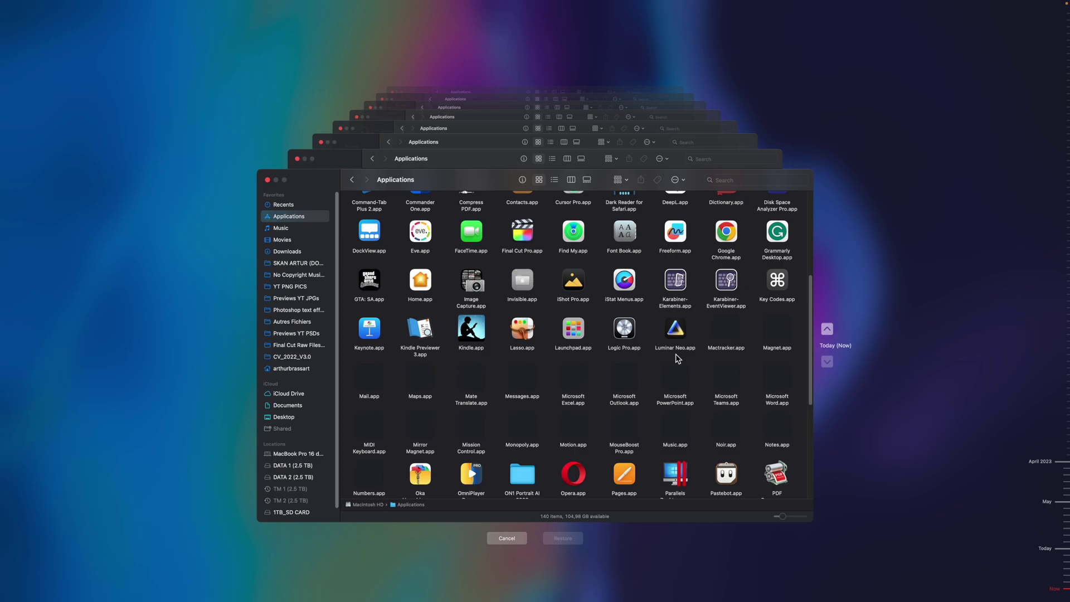
Show the Applications folder from the 6 Apr 2023 20:00 backup on the timeline
drag(811, 329, 807, 237)
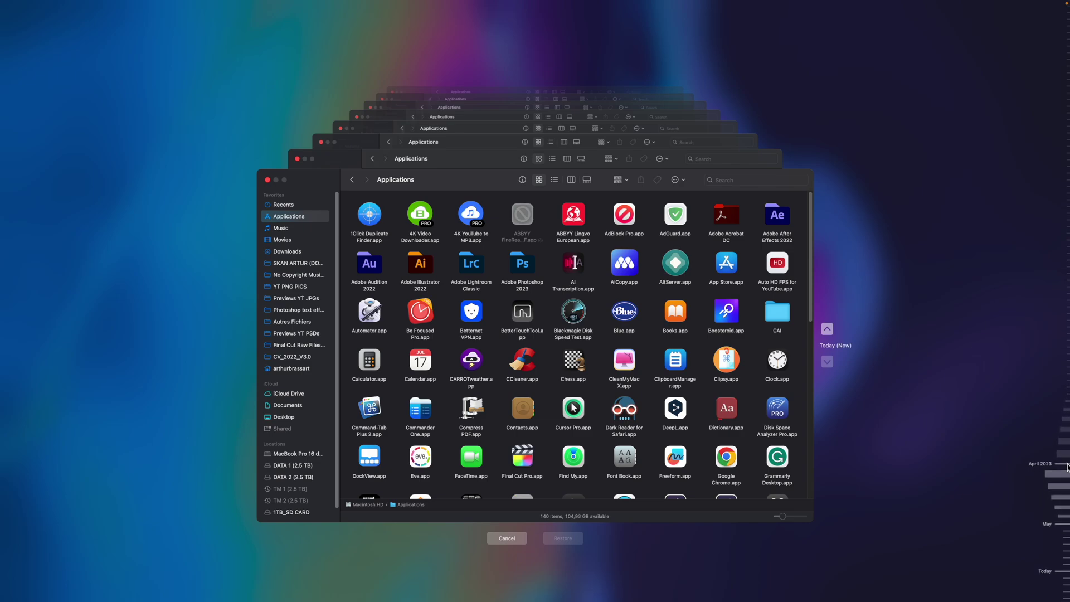
click(1064, 474)
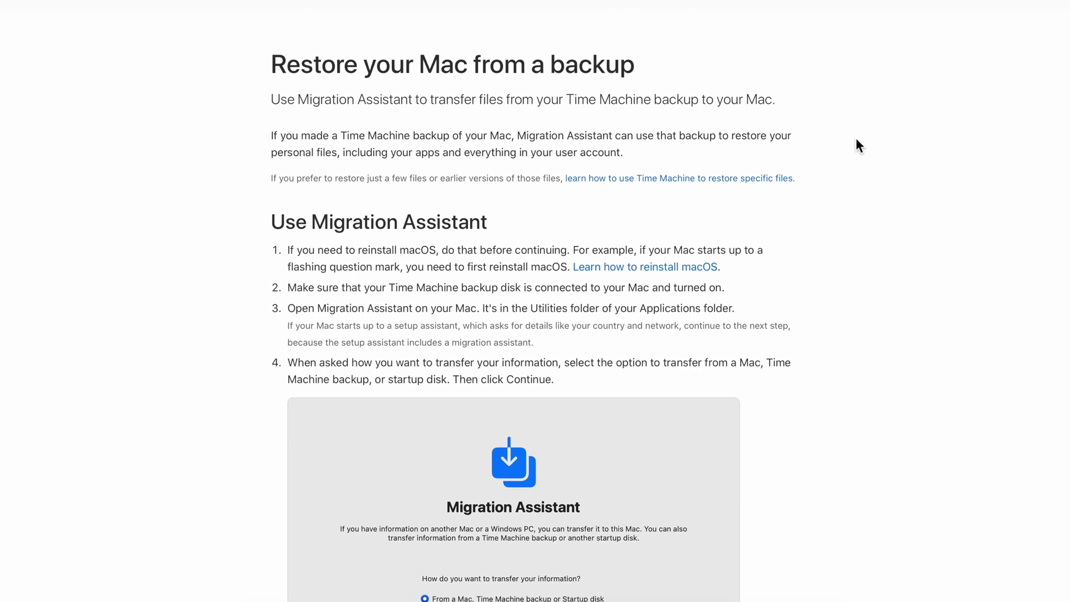
Scroll through the article's Migration Assistant steps, then back up the page
scroll(856, 138, down, 8)
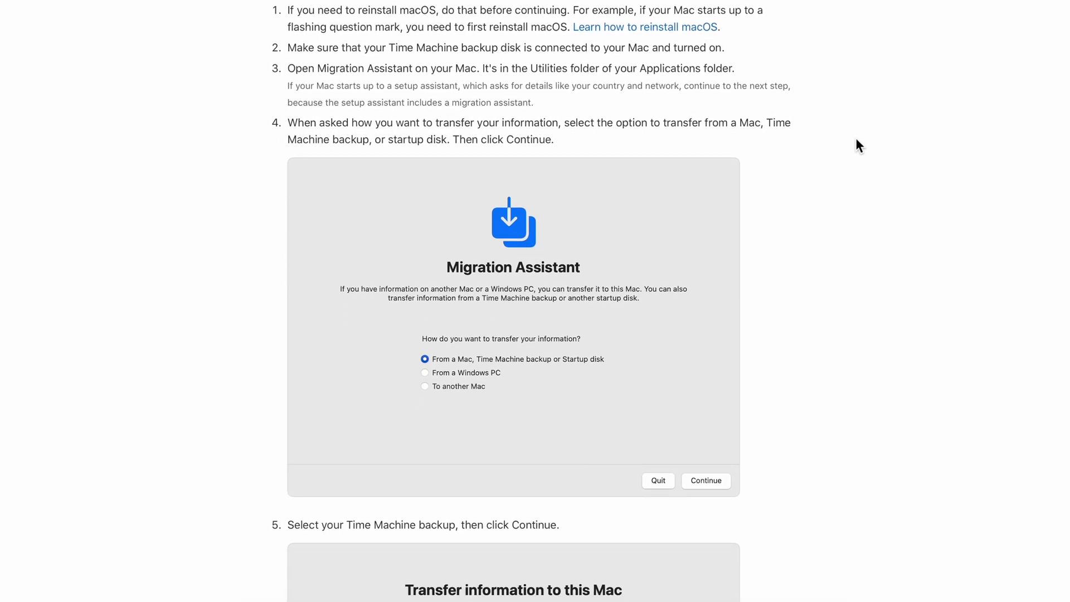
scroll(855, 139, down, 6)
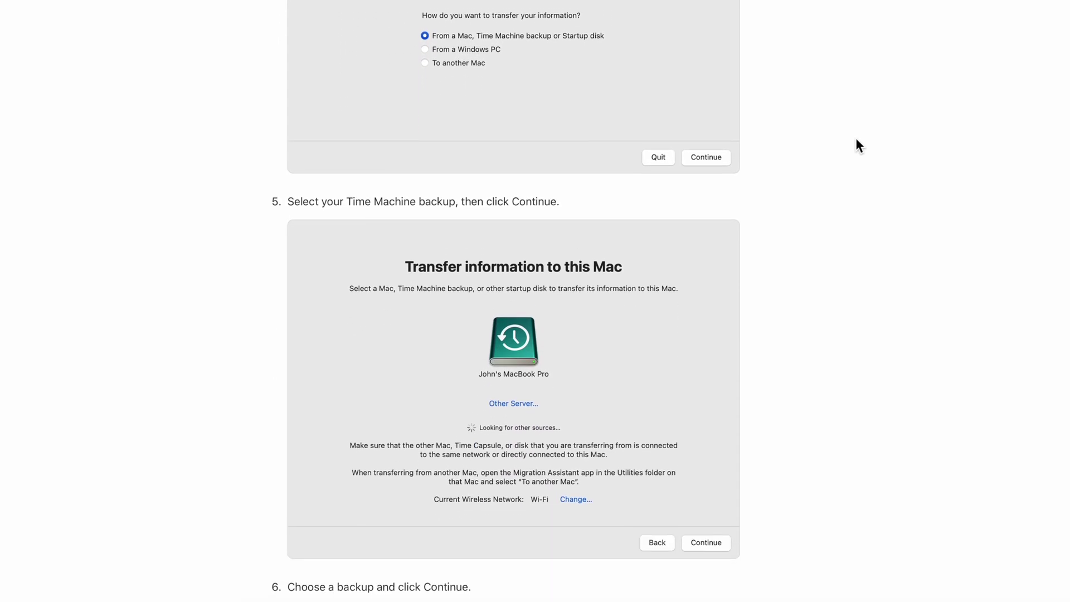
scroll(855, 139, down, 7)
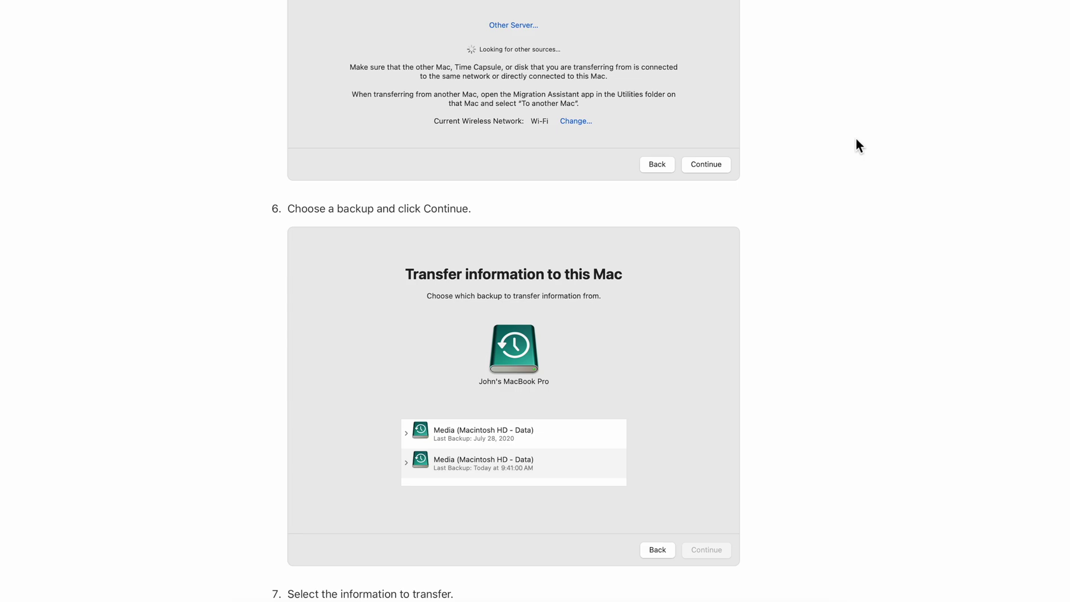
scroll(855, 139, down, 8)
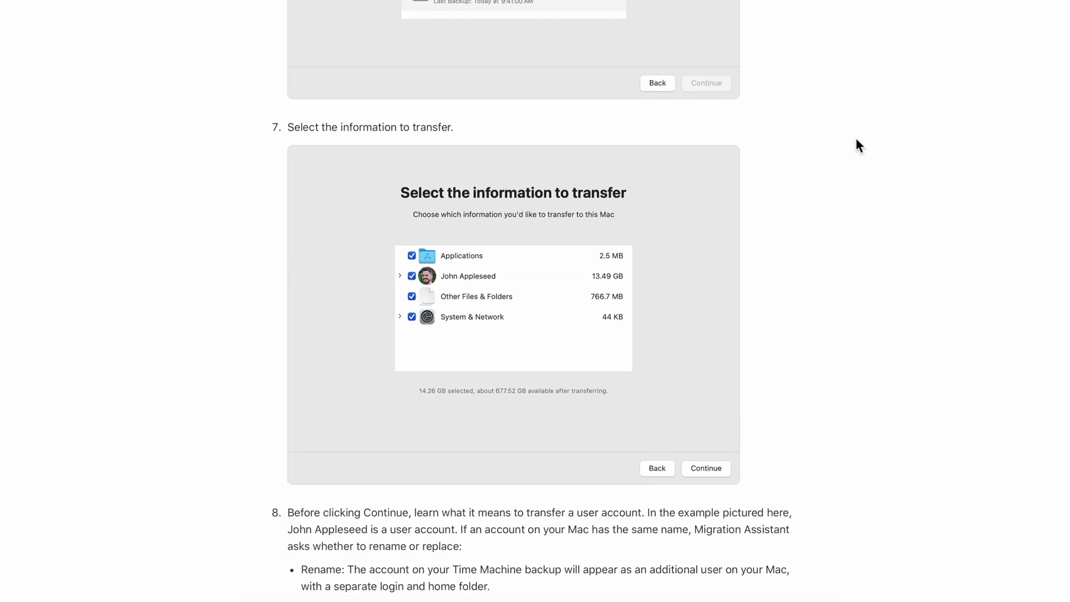
scroll(856, 140, down, 4)
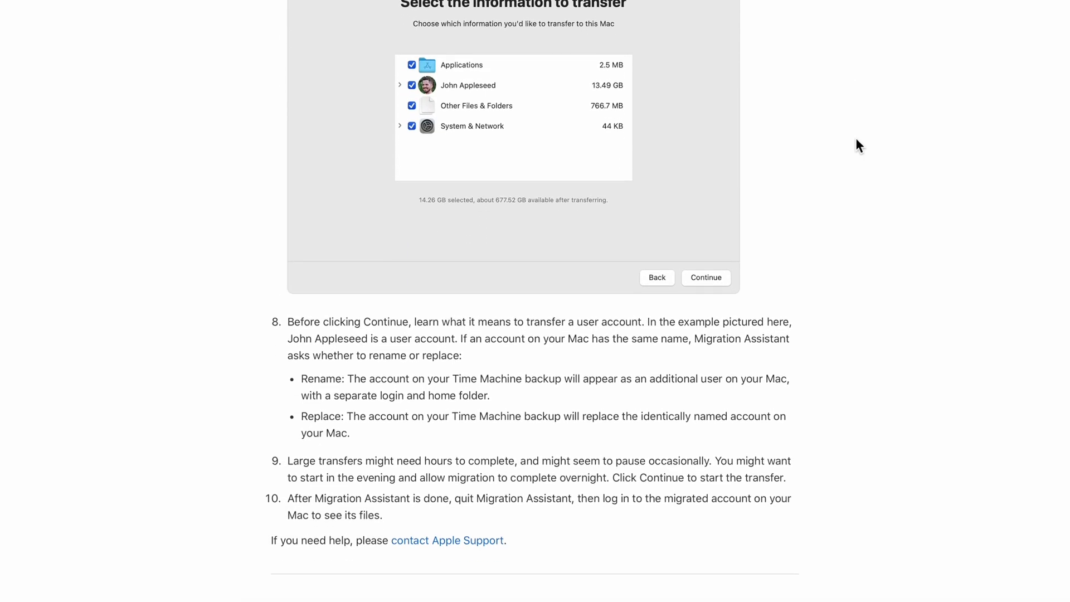
scroll(855, 138, up, 20)
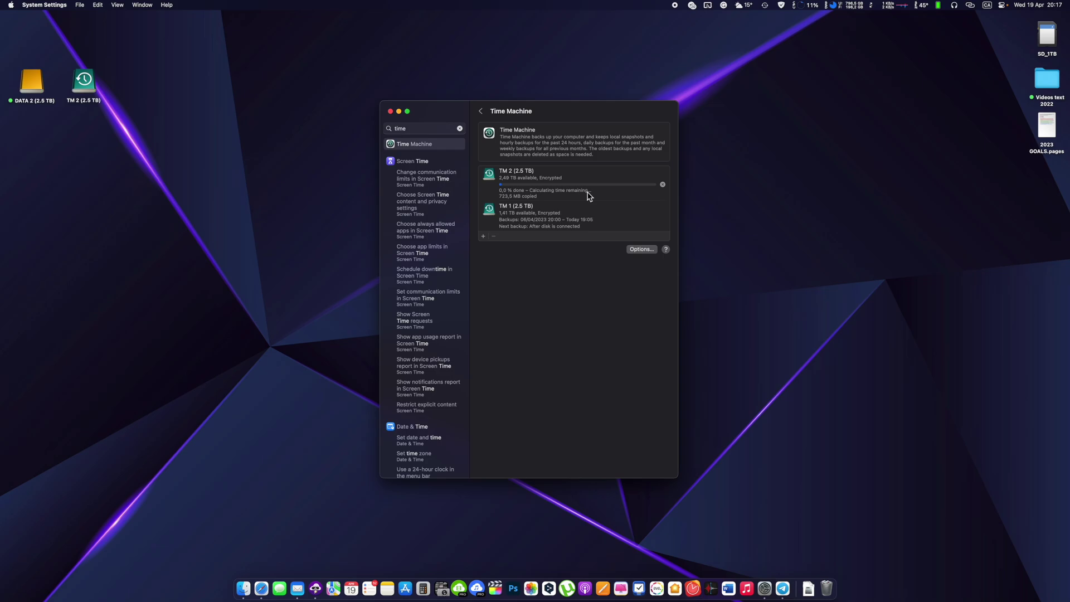
Set the Time Machine backup frequency to Automatically Every Day in Options and confirm
click(652, 251)
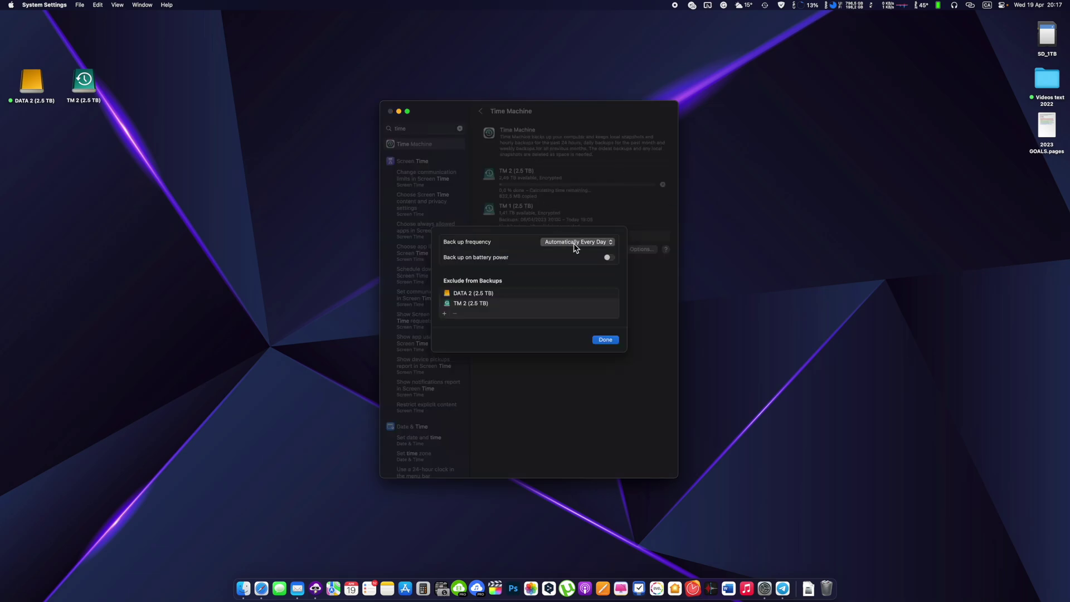
click(596, 247)
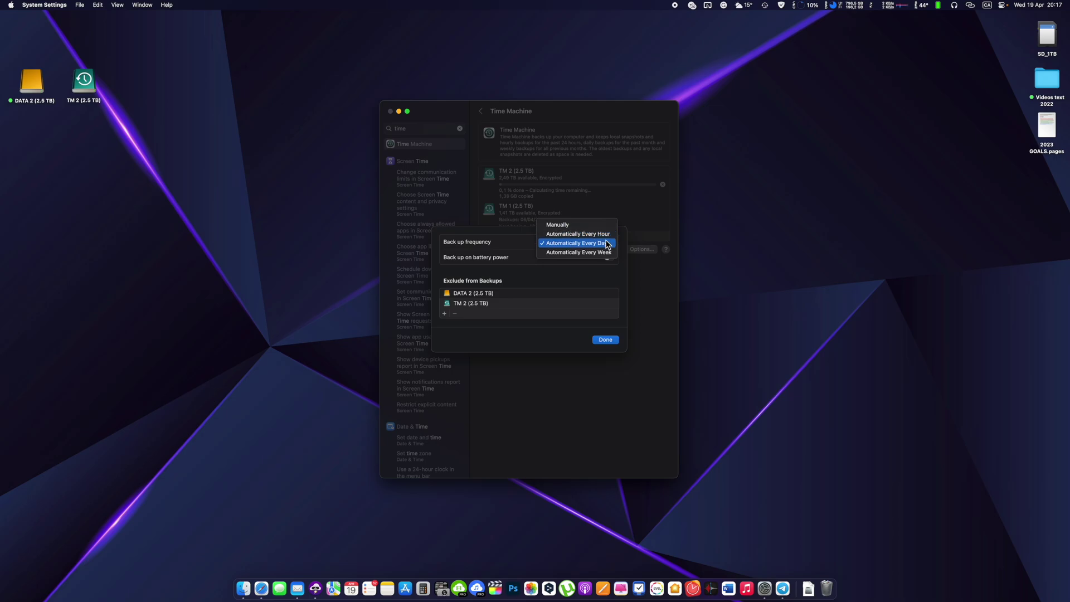
click(607, 243)
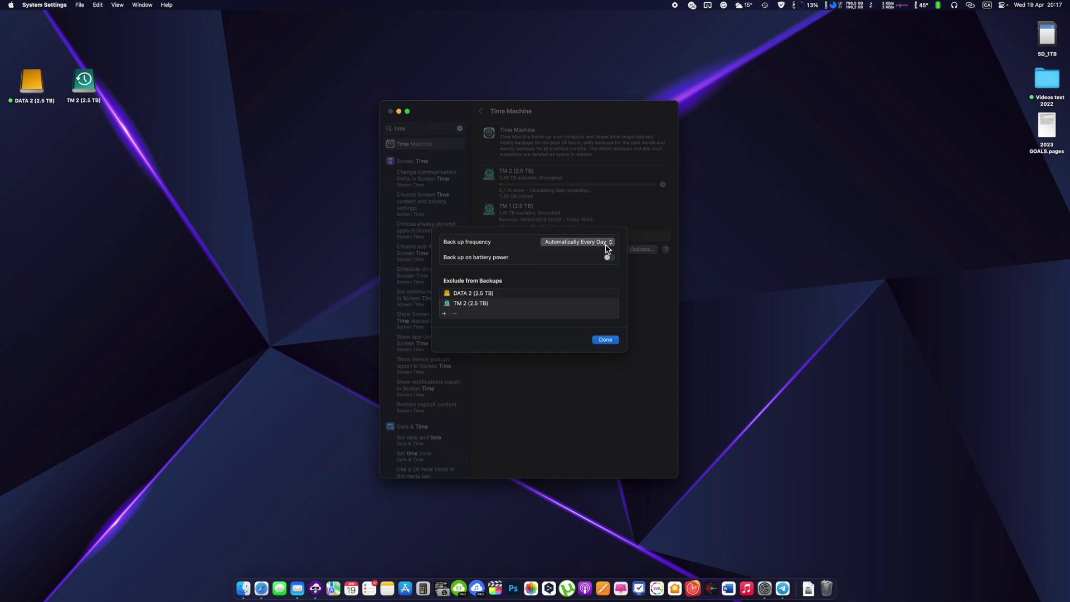
click(605, 340)
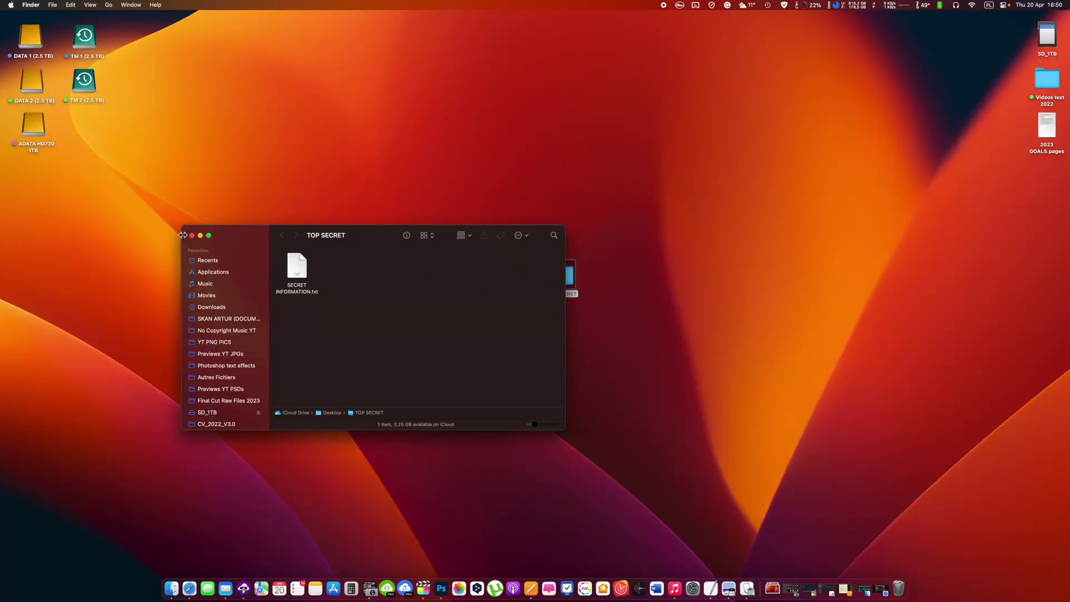
Close the folder window and move the TOP SECRET folder to the Trash
click(192, 236)
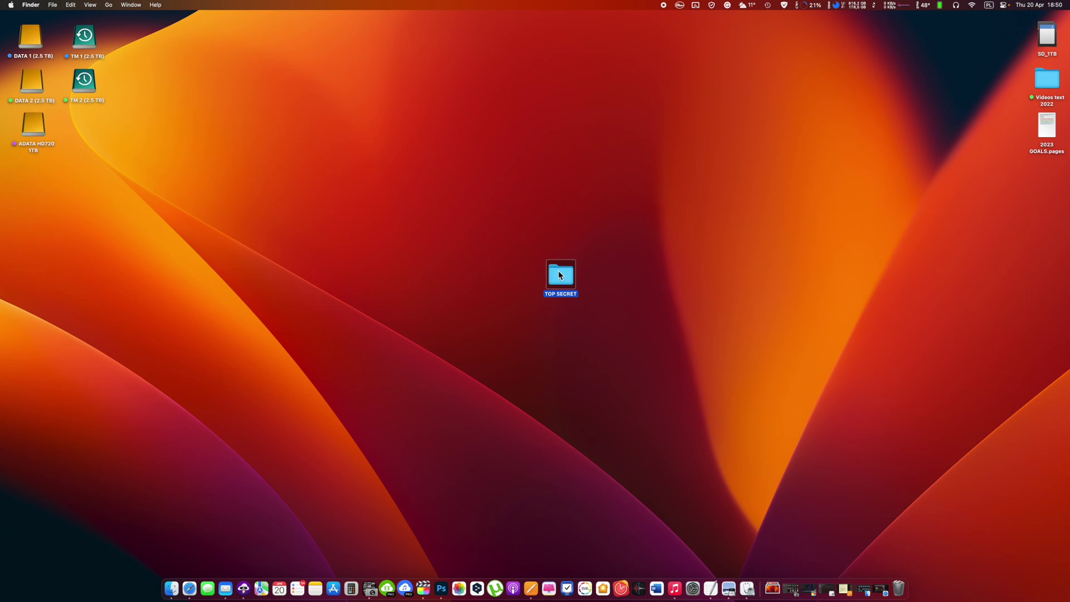
right_click(560, 275)
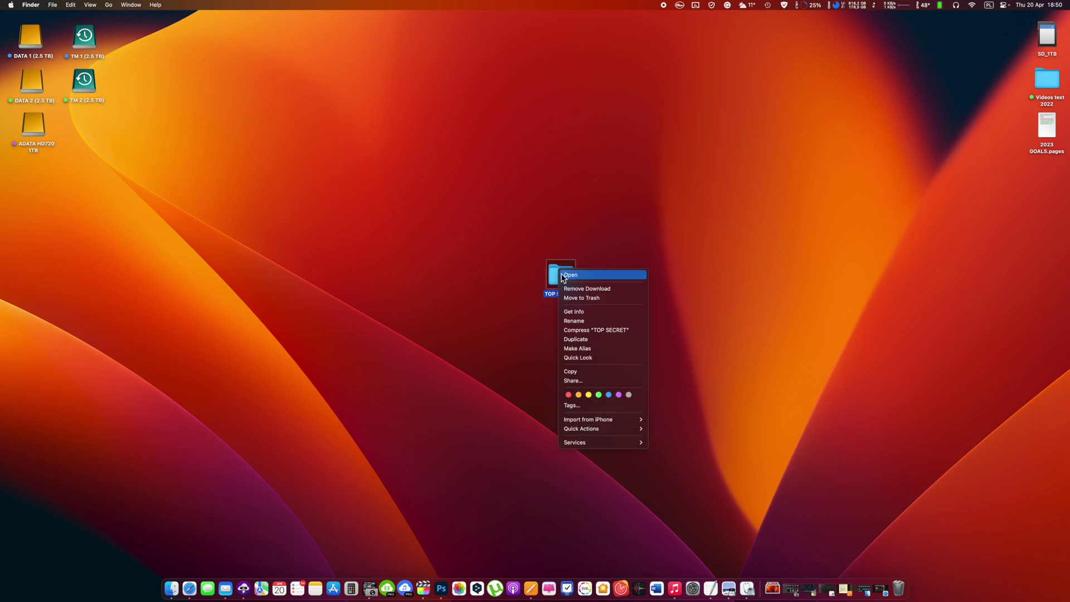
click(611, 298)
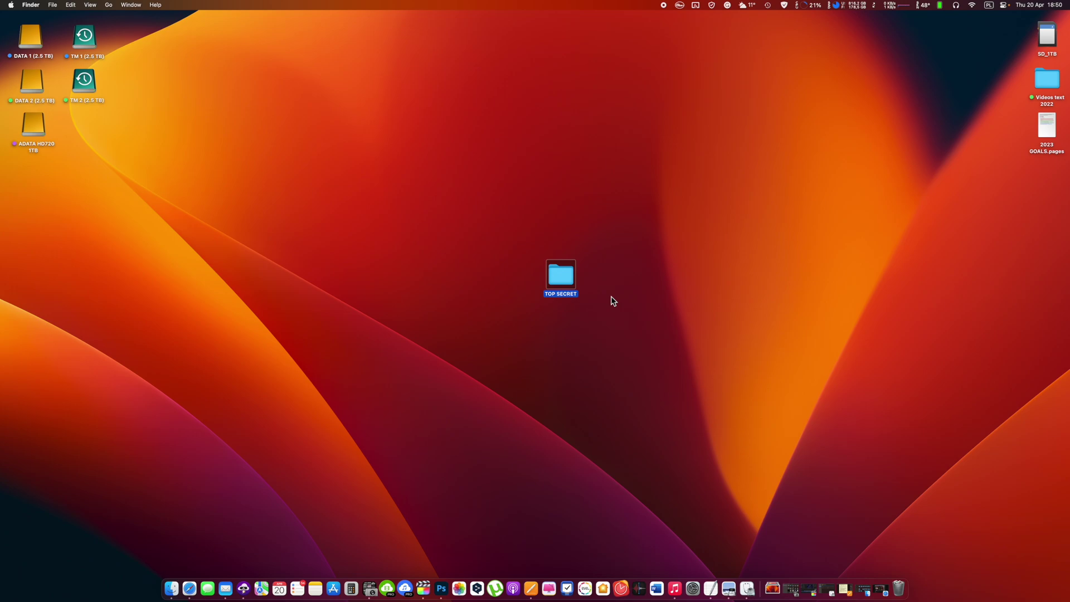
Permanently empty the Trash, then check the Time Machine status menu
click(898, 586)
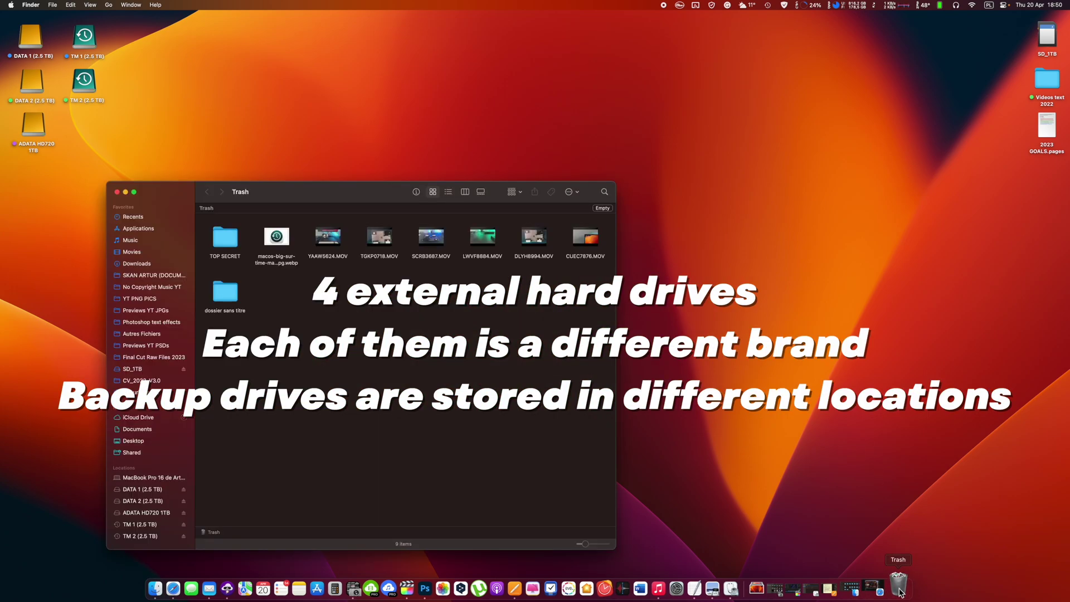
click(604, 209)
click(570, 216)
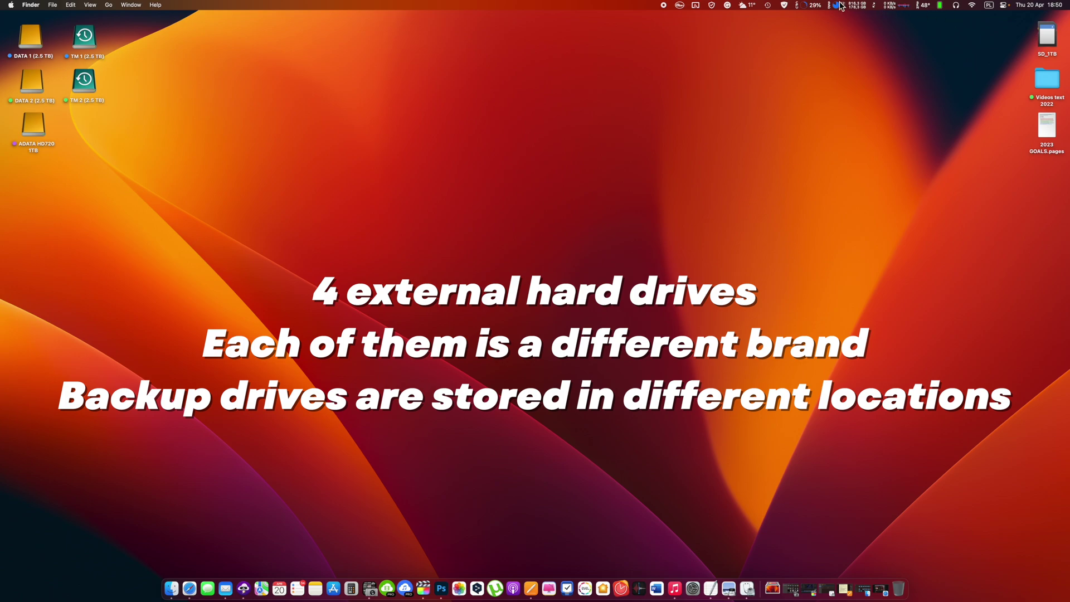
click(769, 6)
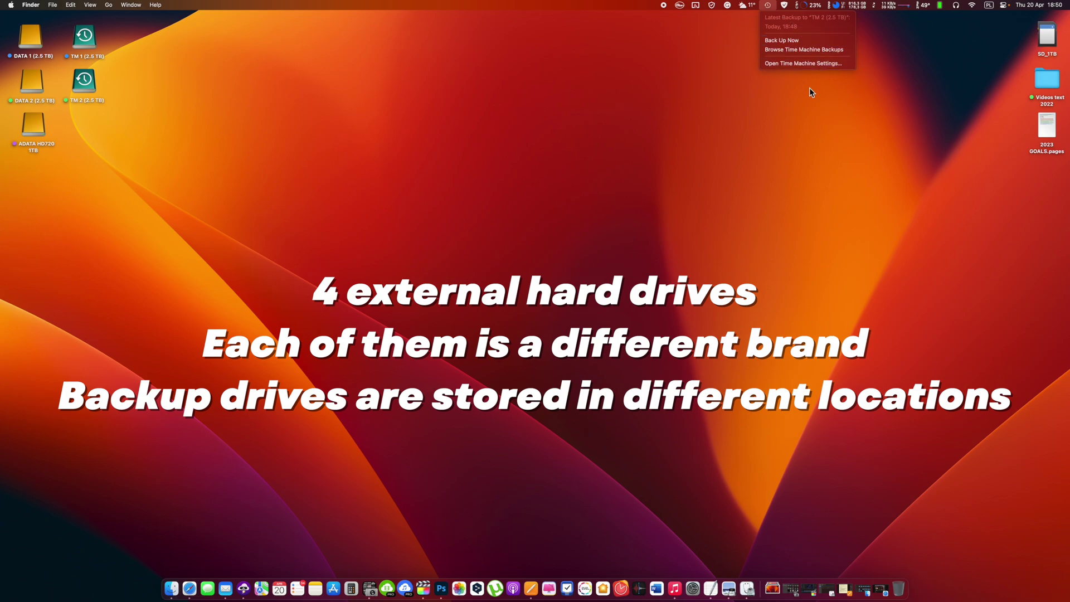
click(828, 52)
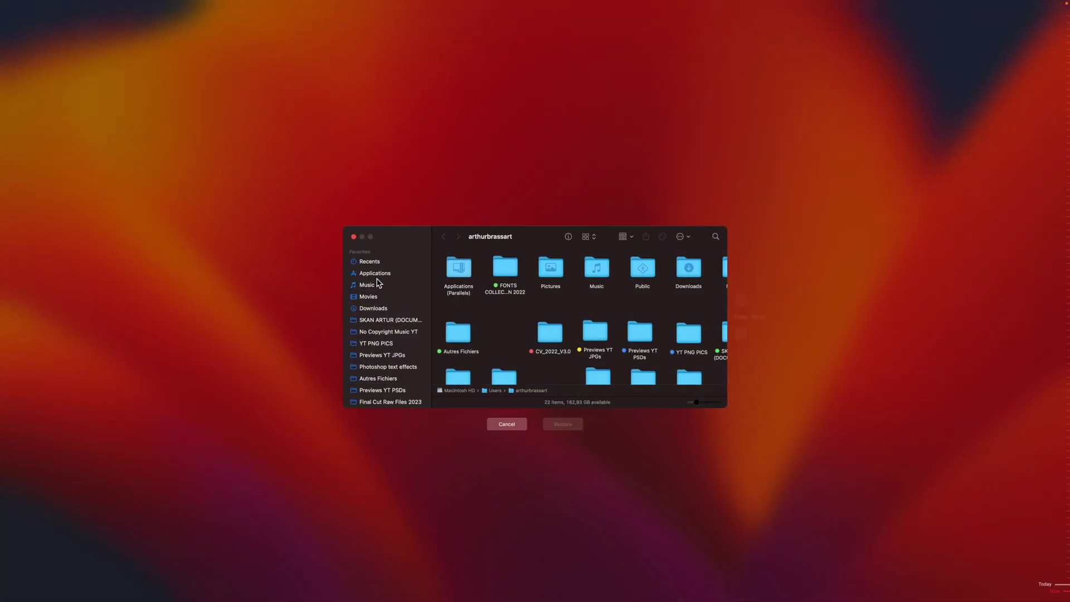
click(354, 237)
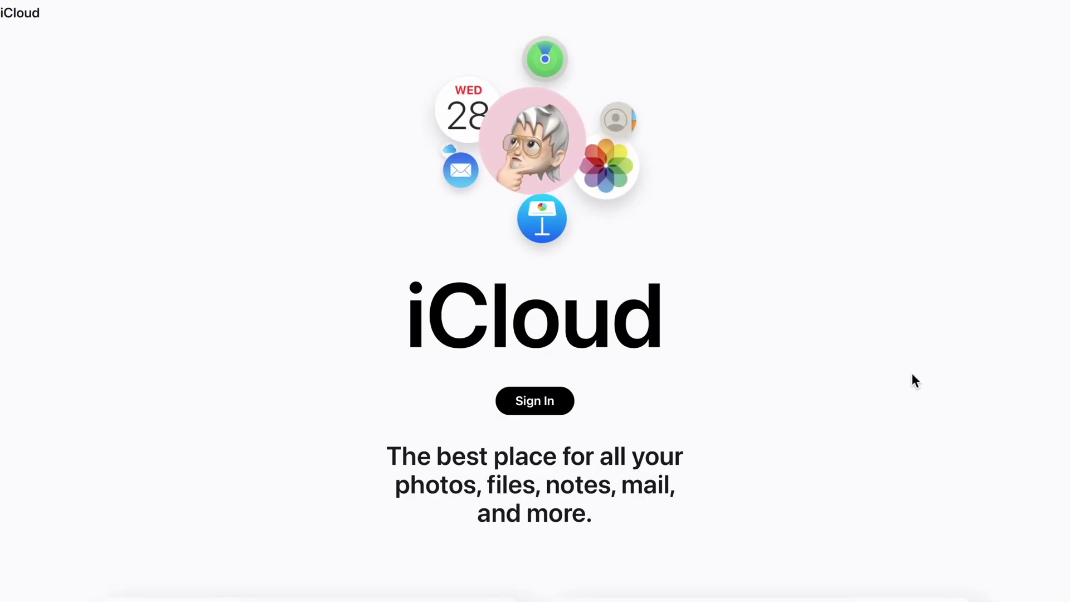
Open Apple's iCloud+ page in a new tab from the link lower on the iCloud page
scroll(912, 374, down, 6)
scroll(910, 373, down, 3)
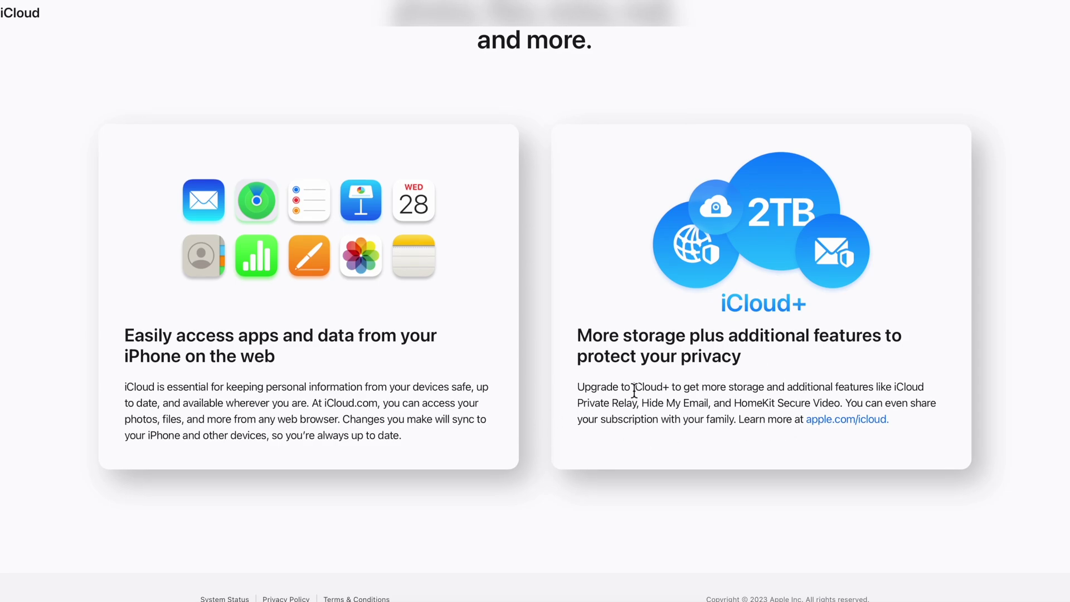
click(836, 419)
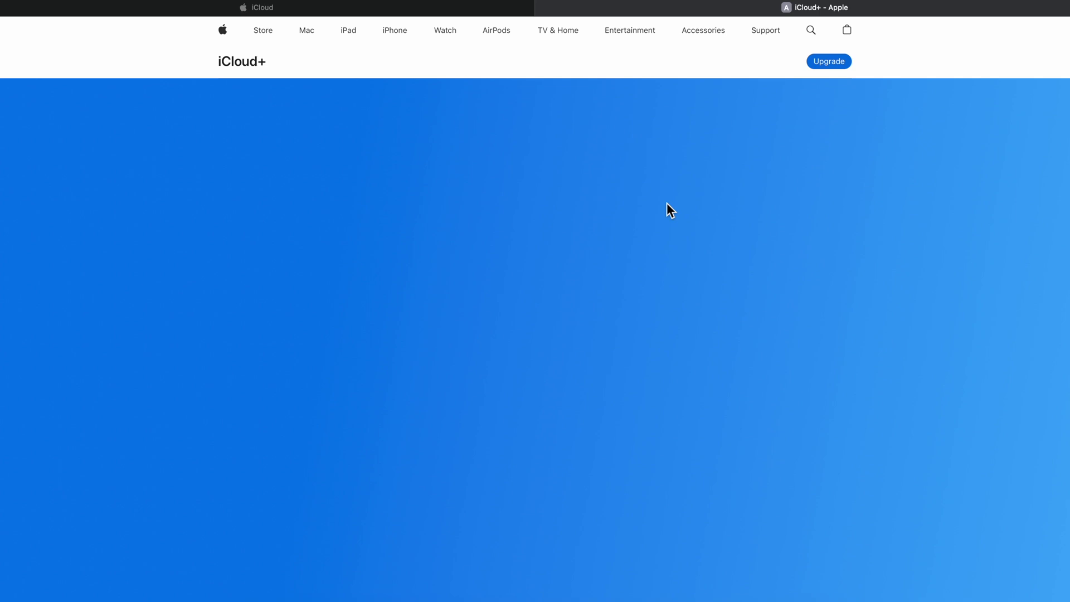
Highlight the iCloud+ 2TB plan at $9.99/month among the storage plans, then return to the page top
scroll(667, 205, down, 10)
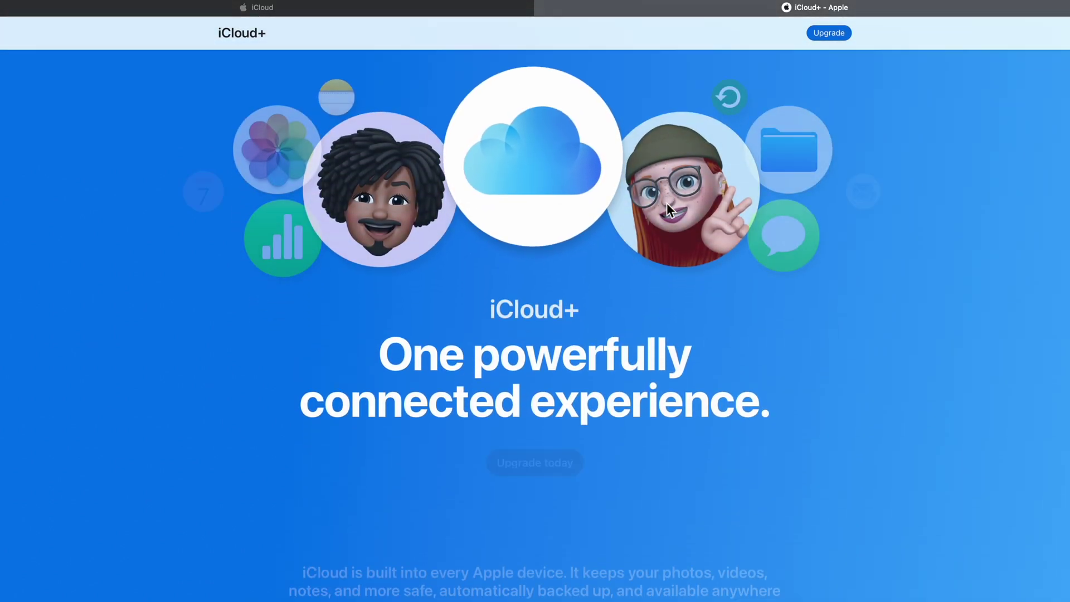
scroll(666, 207, down, 2)
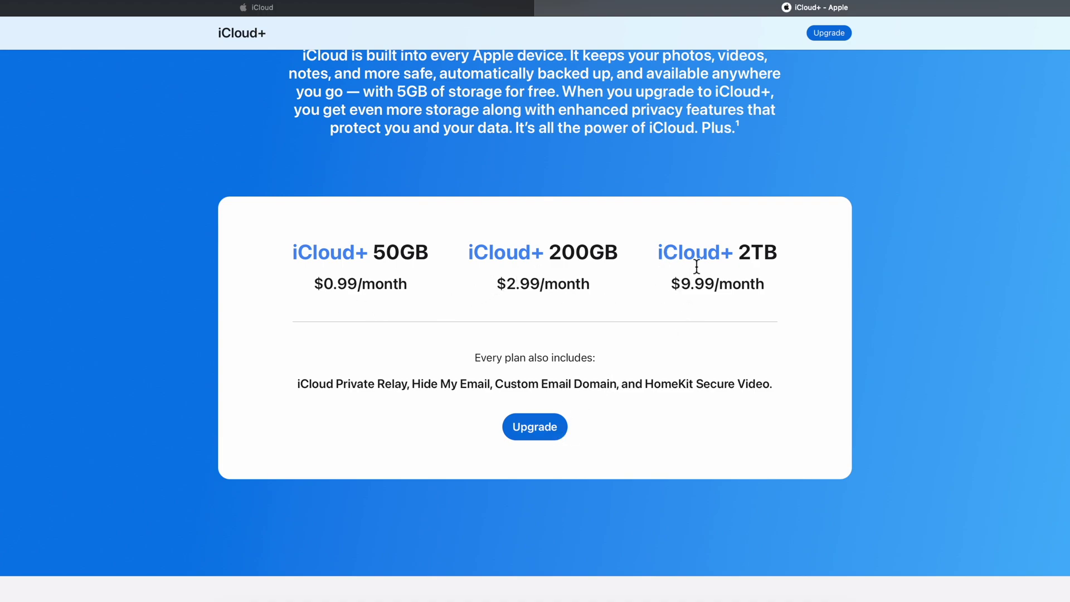
drag(659, 250, 797, 295)
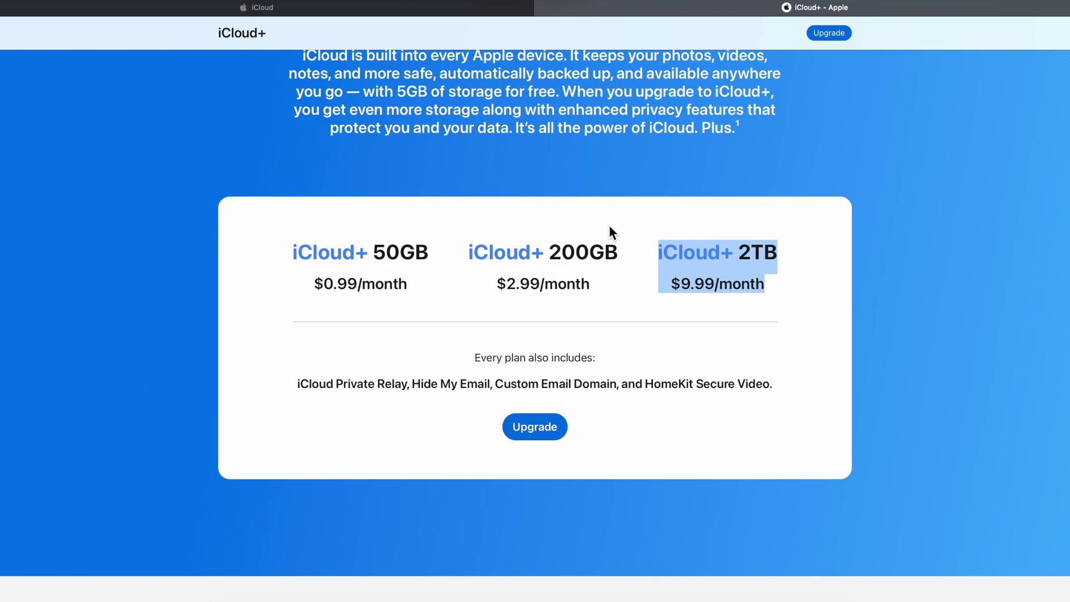
key(Home)
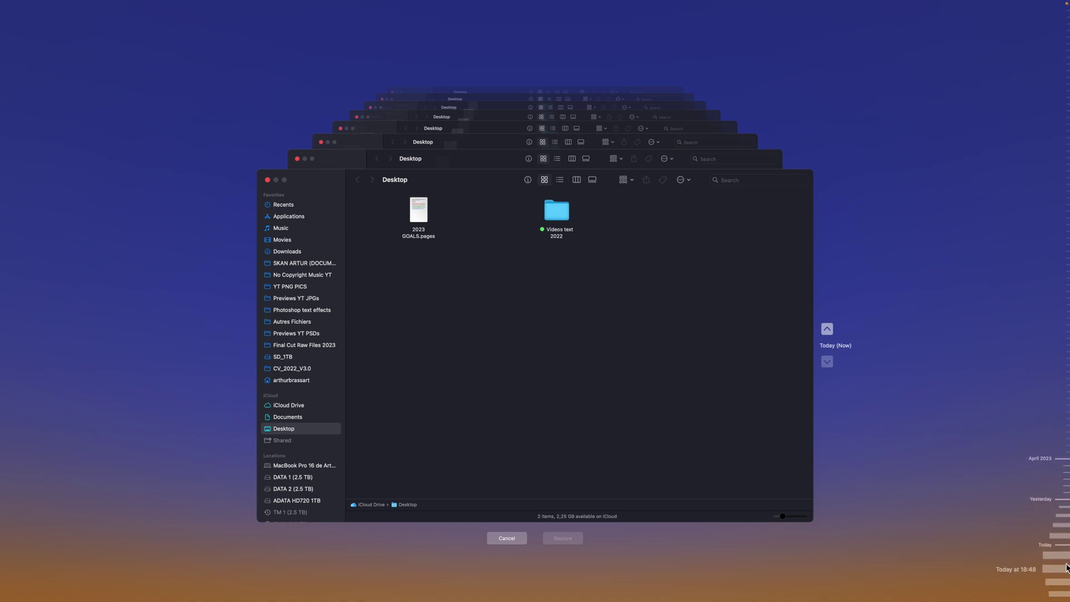
Go back to the Today 18:48 Desktop snapshot and select the TOP SECRET folder
click(1066, 568)
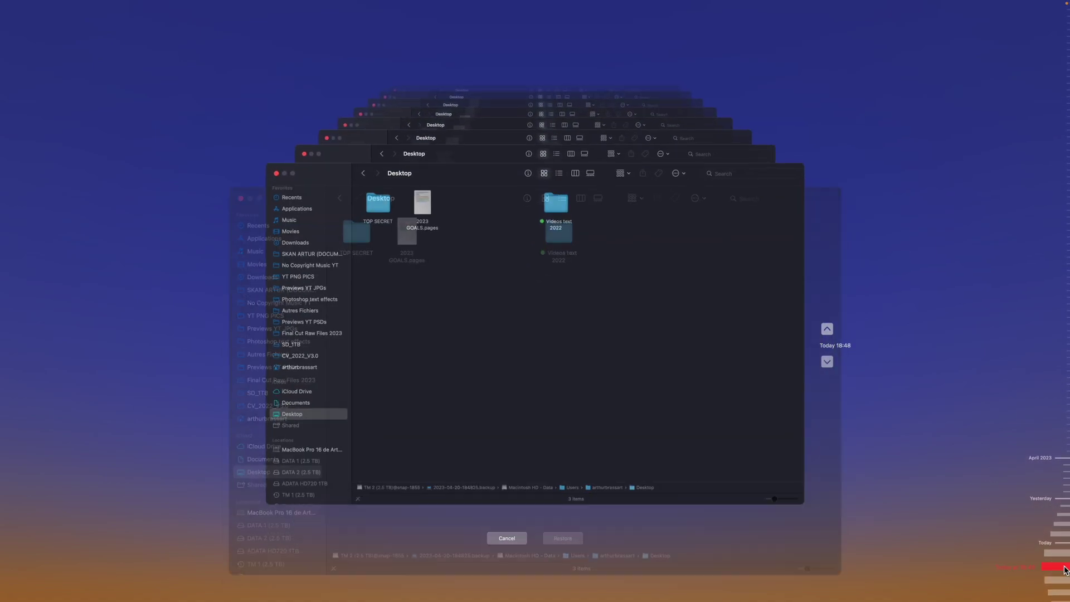
click(378, 212)
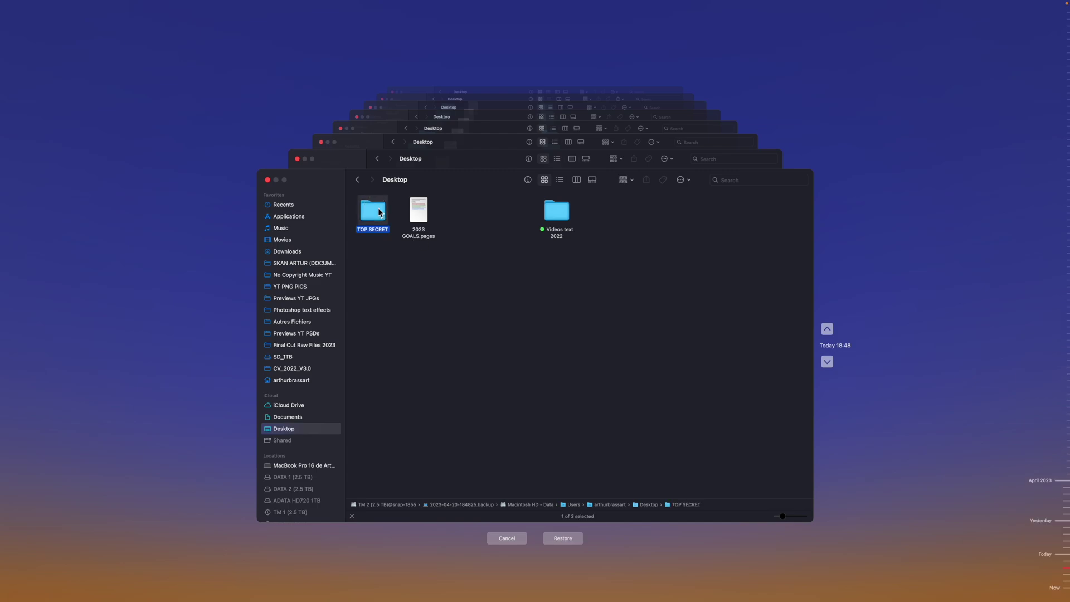